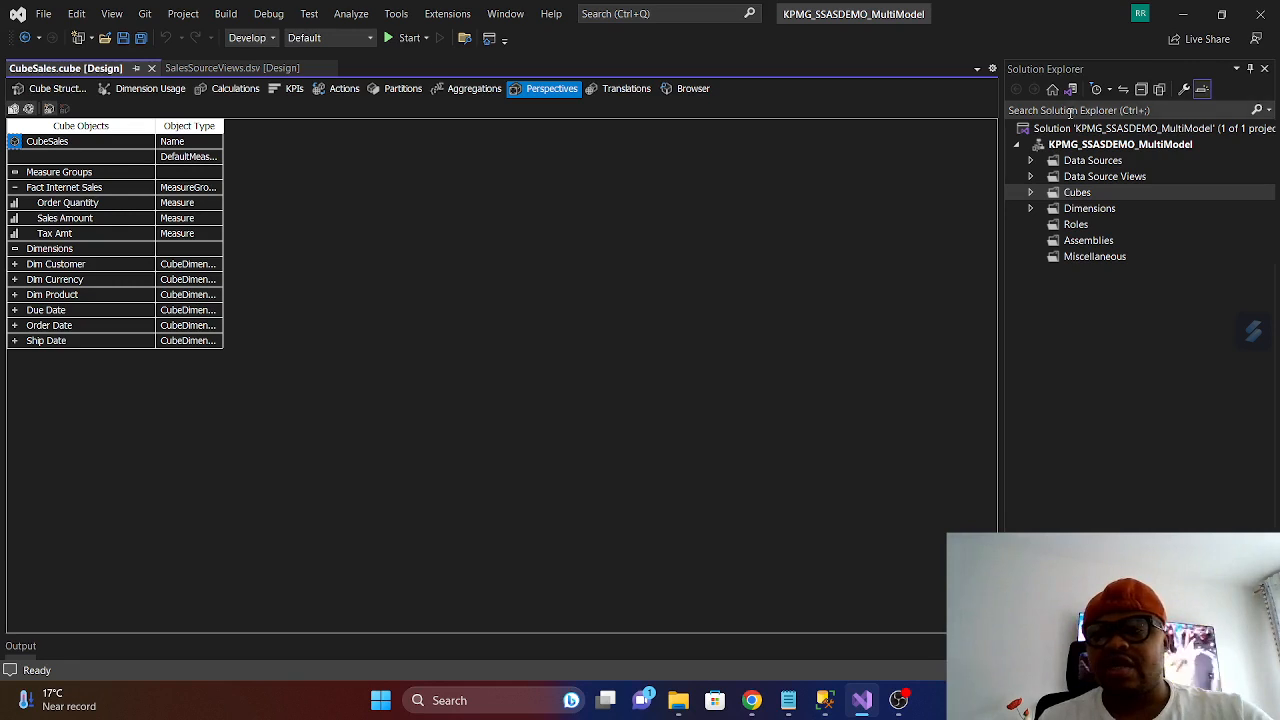
- Switch to SQL Server Management Studio and write select * from [AdventureWorksDW2019].[dbo].[DimProduct] above the existing SELECT statement
{"action": "left_click", "coordinate": [1183, 14]}
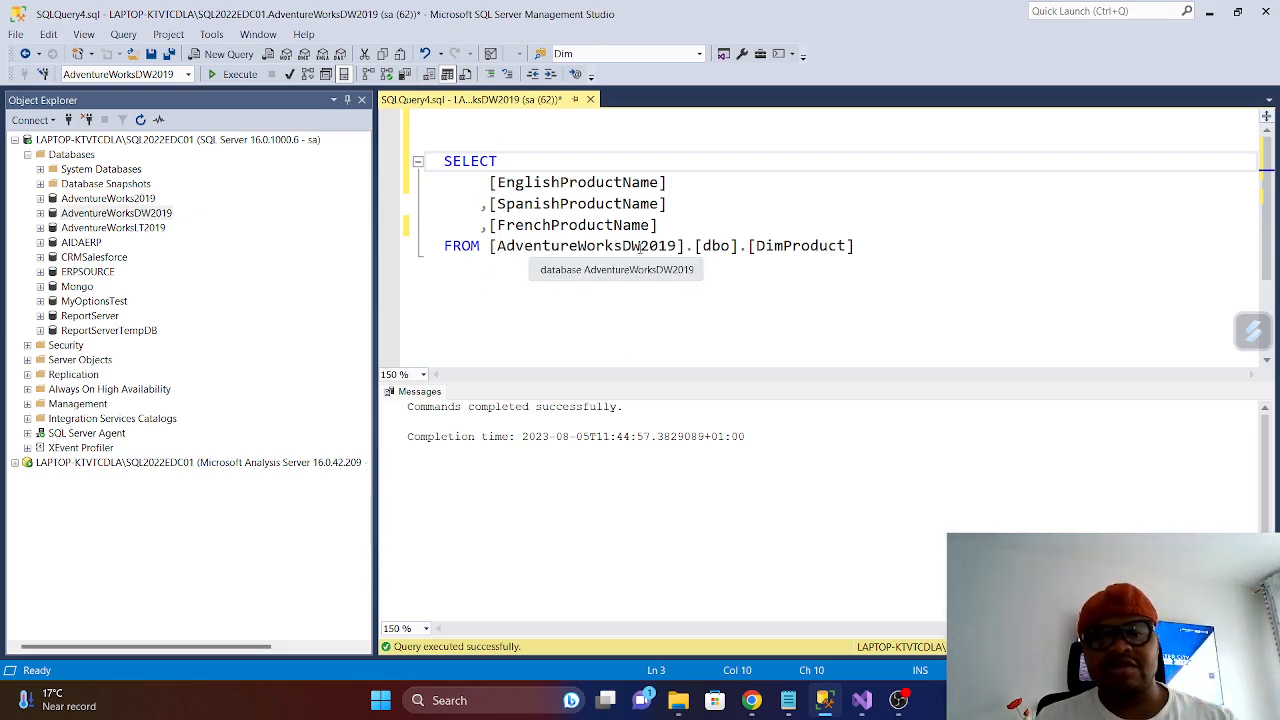
{"action": "left_click", "coordinate": [458, 137]}
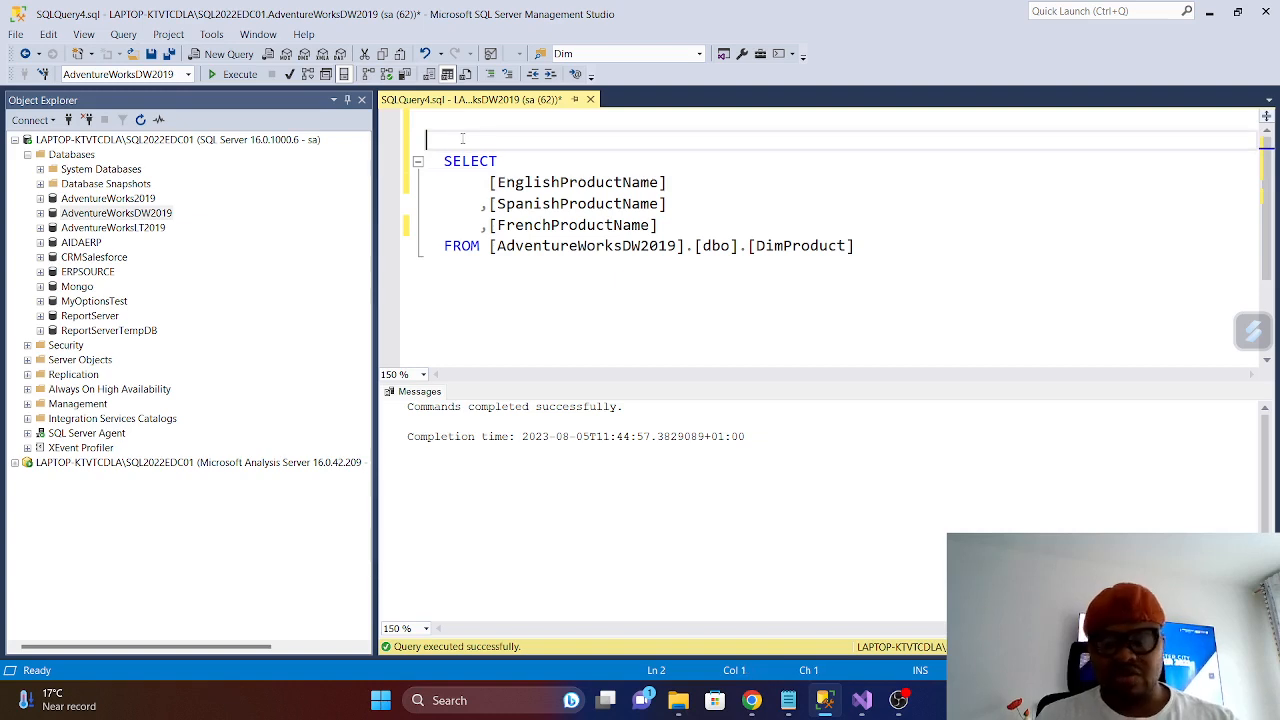
{"action": "key", "text": "Return"}
{"action": "type", "text": "select  "}
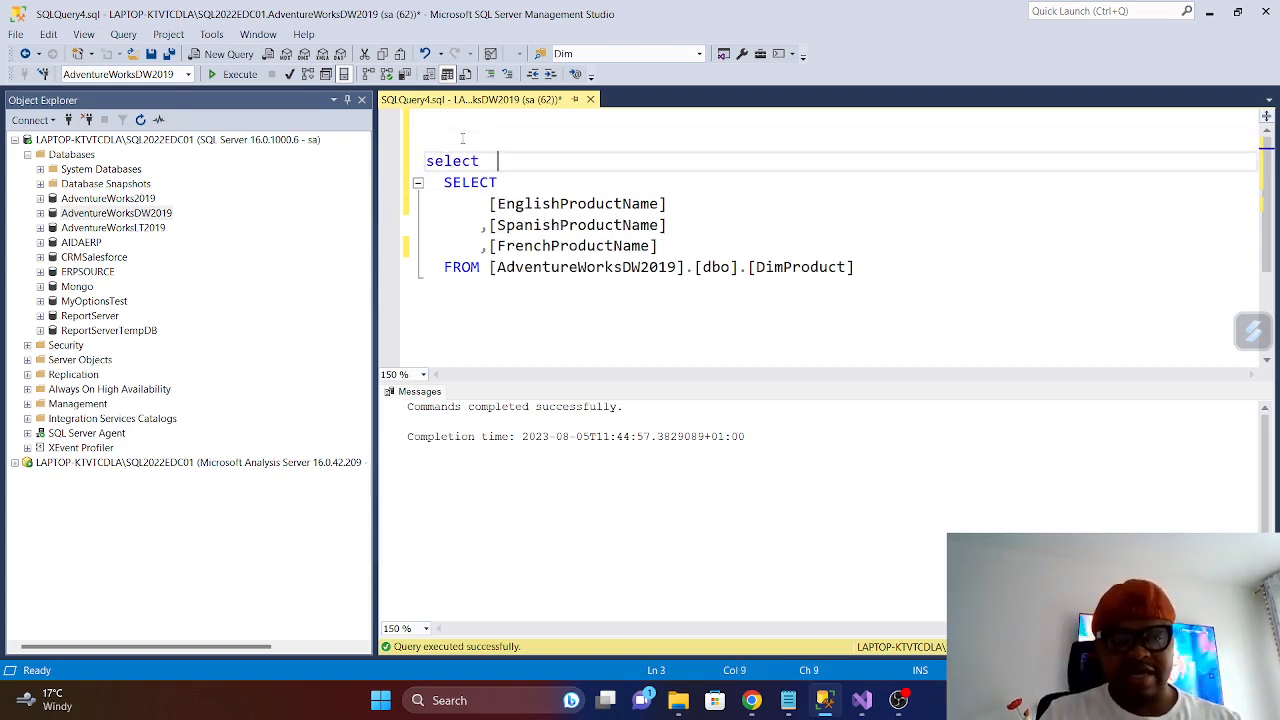
{"action": "type", "text": "* from"}
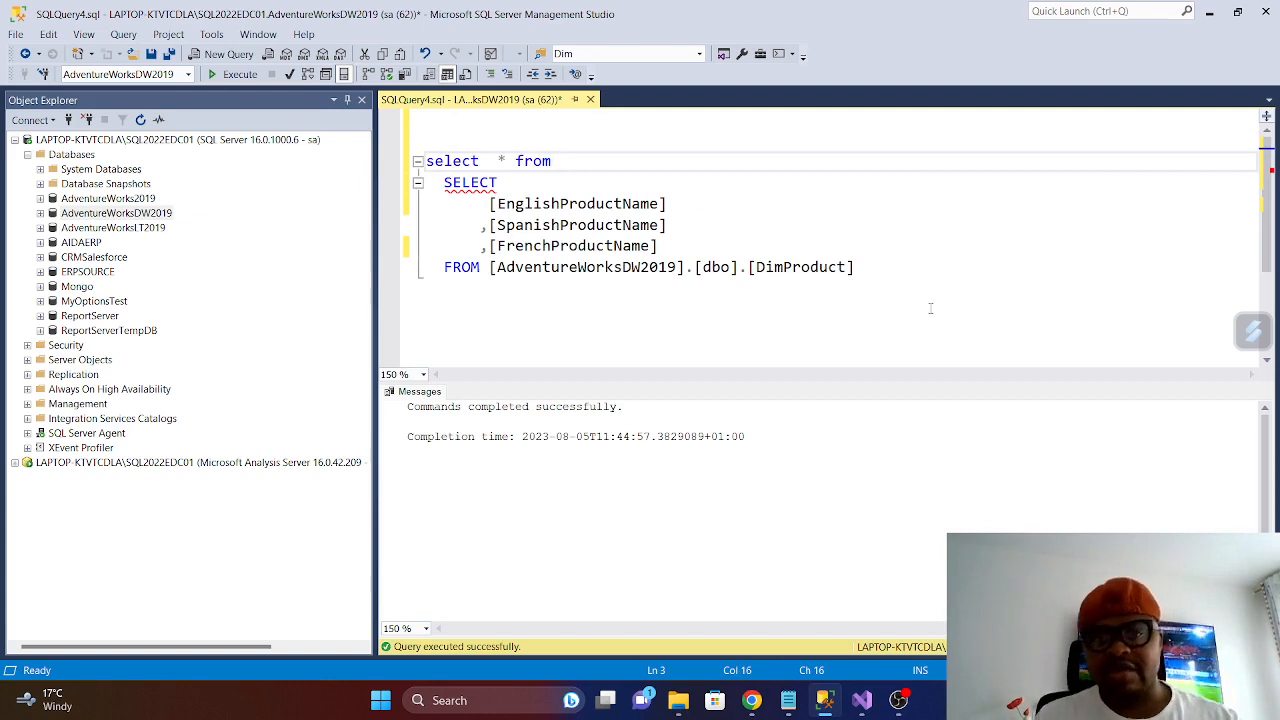
{"action": "left_click_drag", "start_coordinate": [855, 267], "coordinate": [489, 267]}
{"action": "key", "text": "ctrl+c"}
{"action": "right_click", "coordinate": [519, 264]}
{"action": "left_click", "coordinate": [571, 292]}
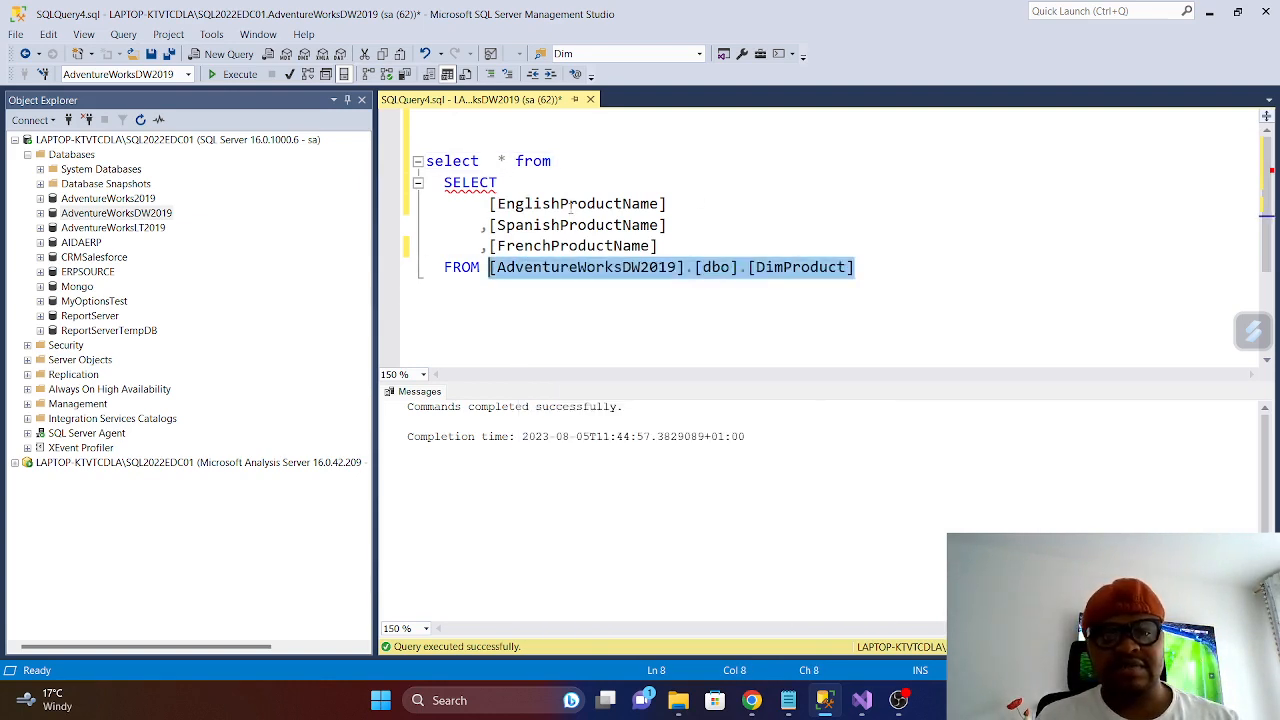
{"action": "left_click", "coordinate": [572, 161]}
{"action": "key", "text": "ctrl+v"}
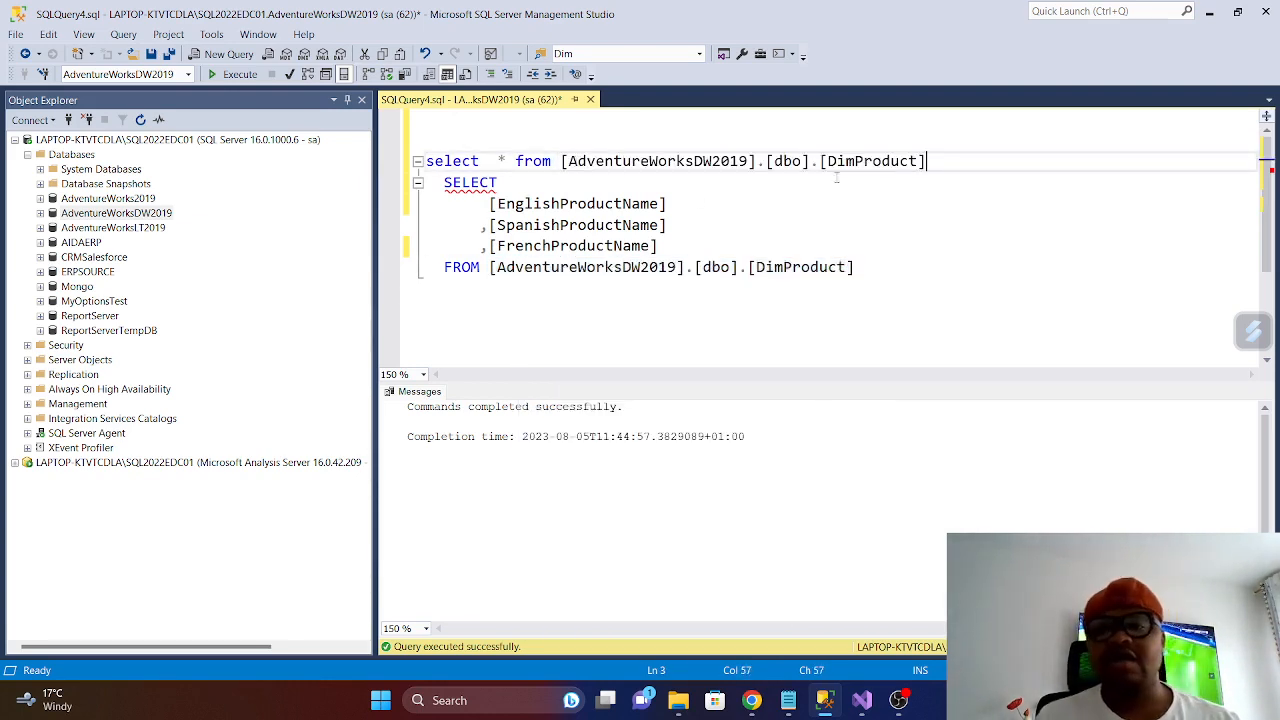
- Run only the new select * query on DimProduct and look over its result columns
{"action": "key", "text": "shift+Up"}
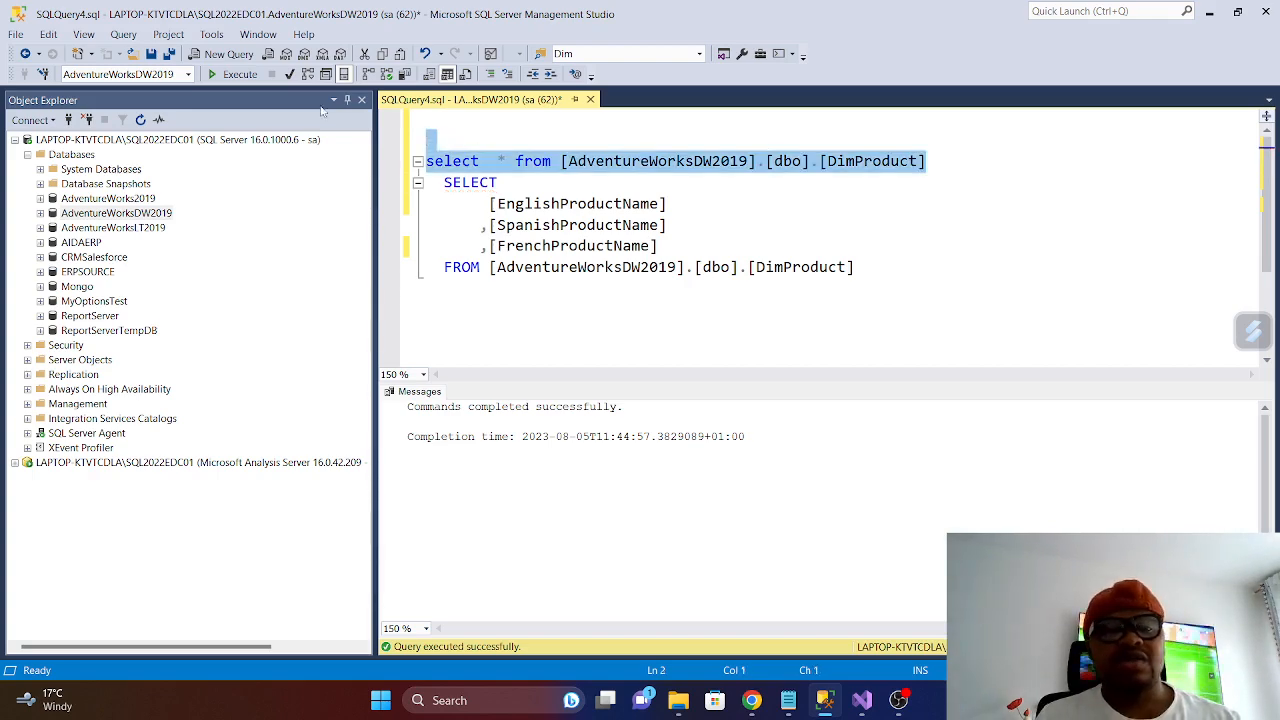
{"action": "left_click", "coordinate": [232, 74]}
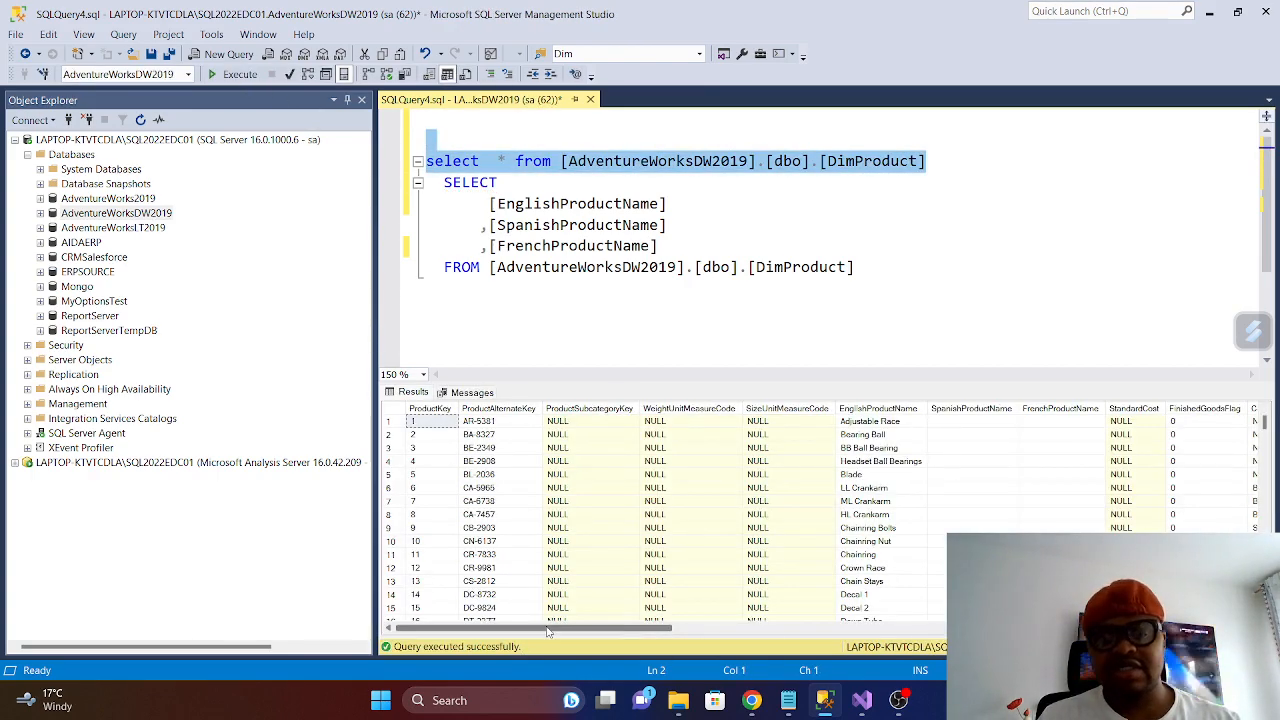
{"action": "mouse_move", "coordinate": [547, 630]}
{"action": "left_mouse_down"}
{"action": "mouse_move", "coordinate": [1112, 629]}
{"action": "mouse_move", "coordinate": [540, 629]}
{"action": "left_mouse_up"}
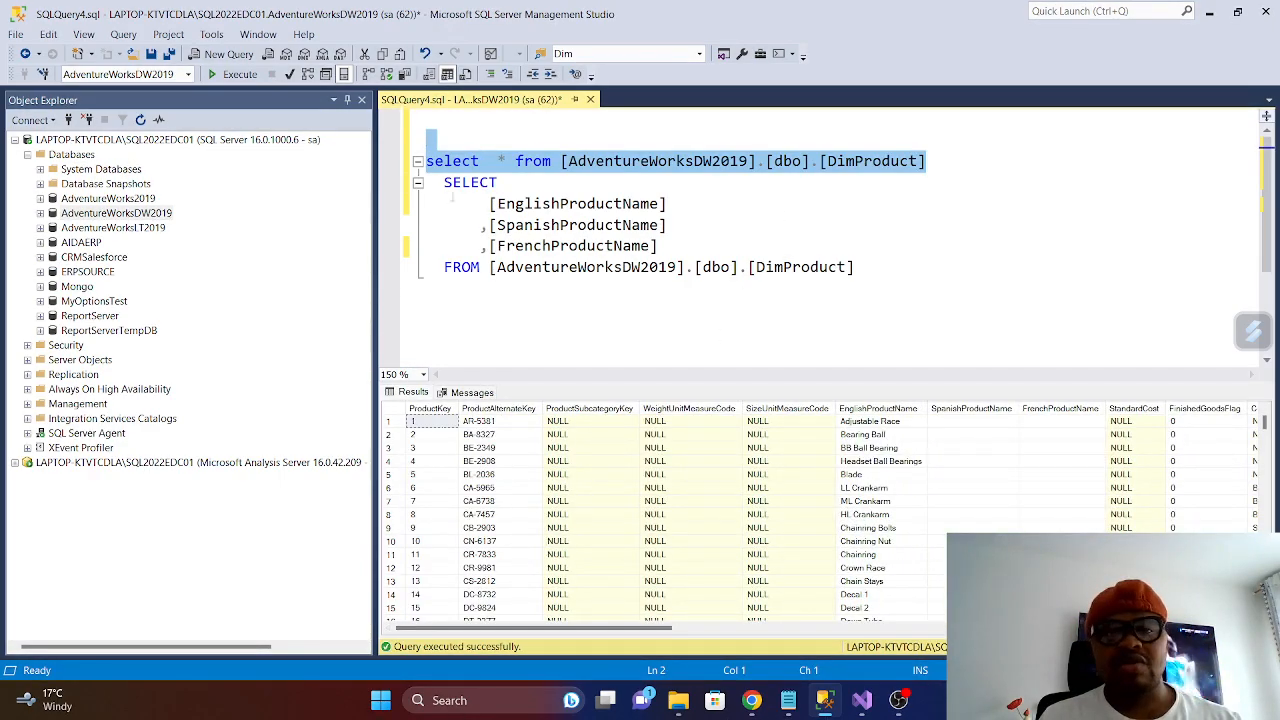
- Comment out the select * query line with --- and insert two blank lines before the product-name SELECT
{"action": "key", "text": "Down"}
{"action": "type", "text": "-"}
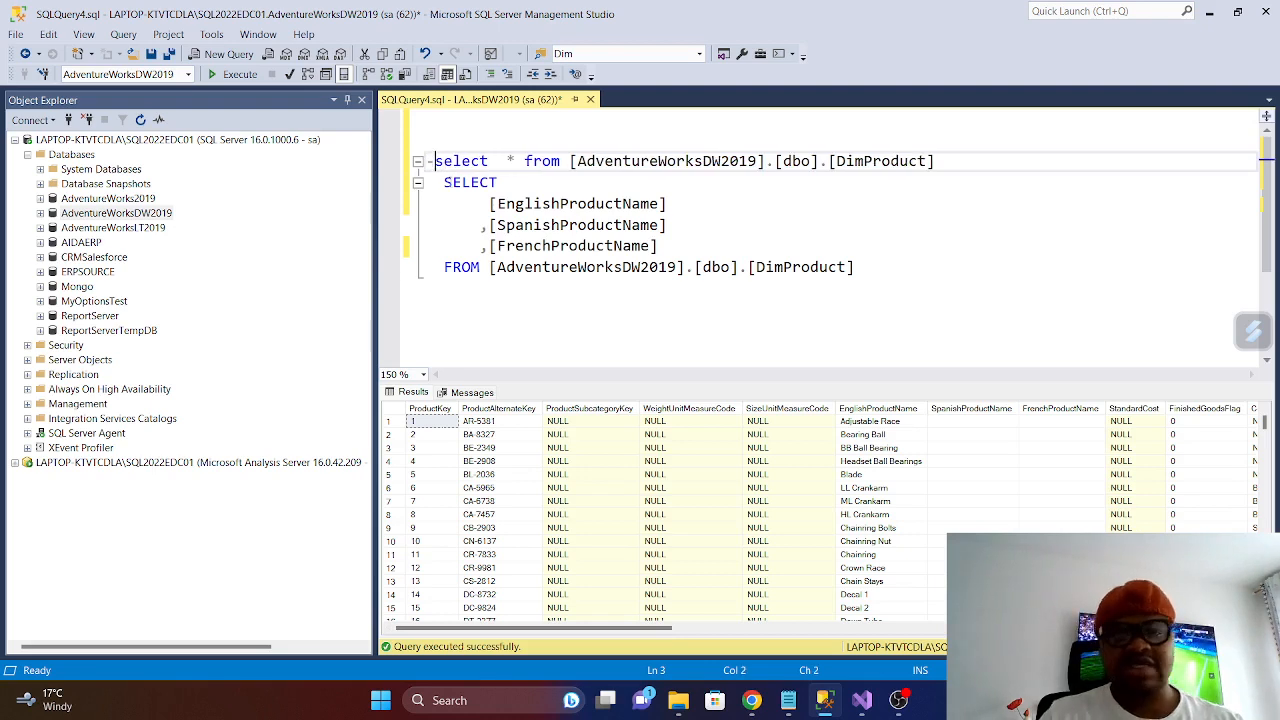
{"action": "type", "text": "--"}
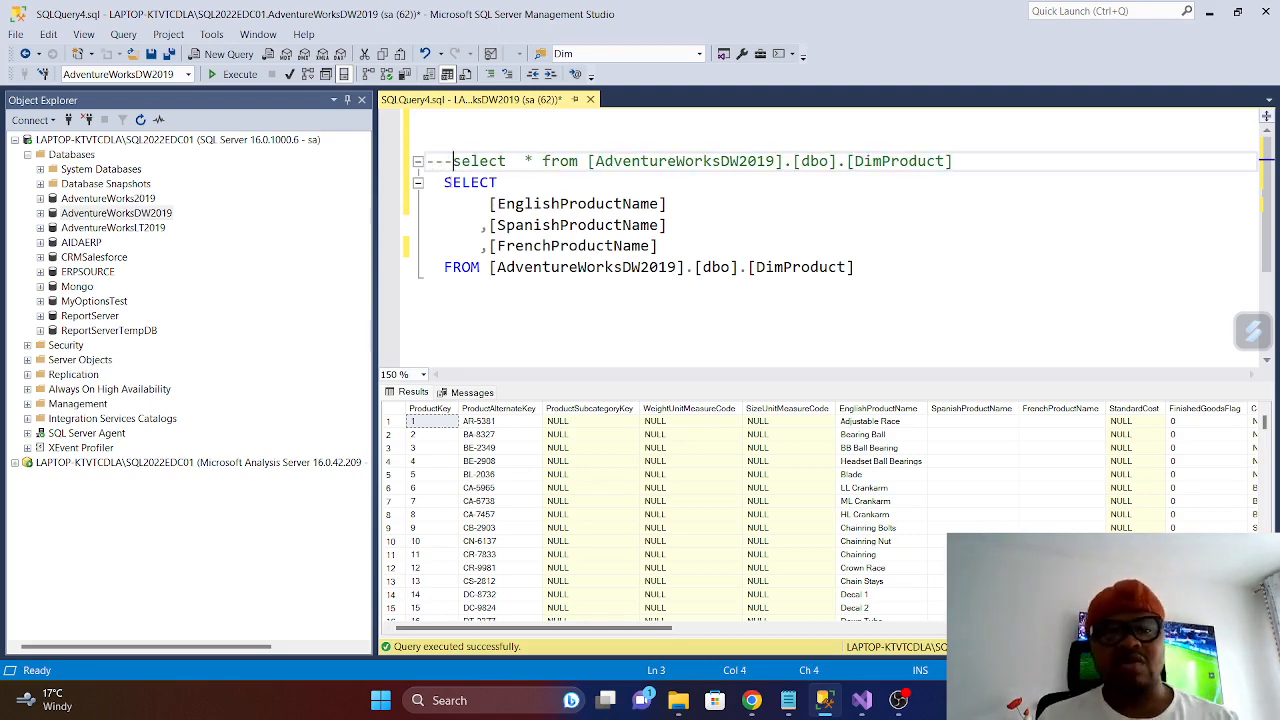
{"action": "left_click", "coordinate": [445, 182]}
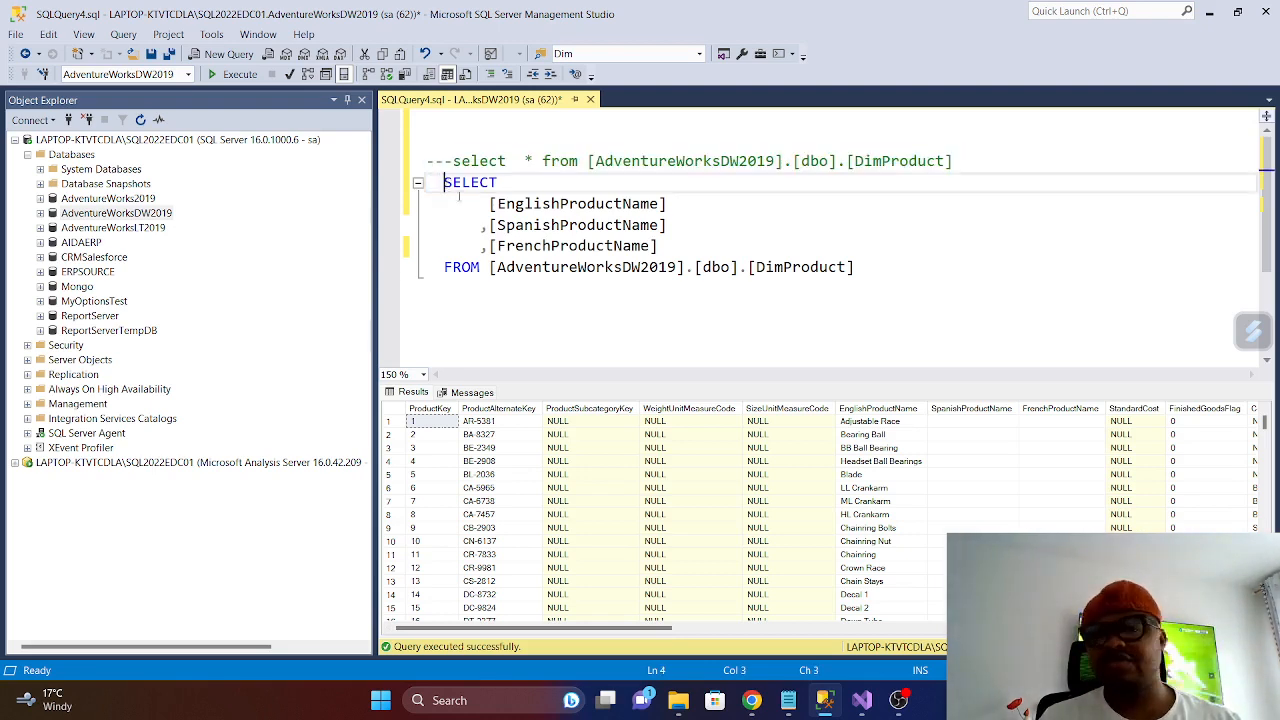
{"action": "key", "text": "Return"}
{"action": "key", "text": "Return"}
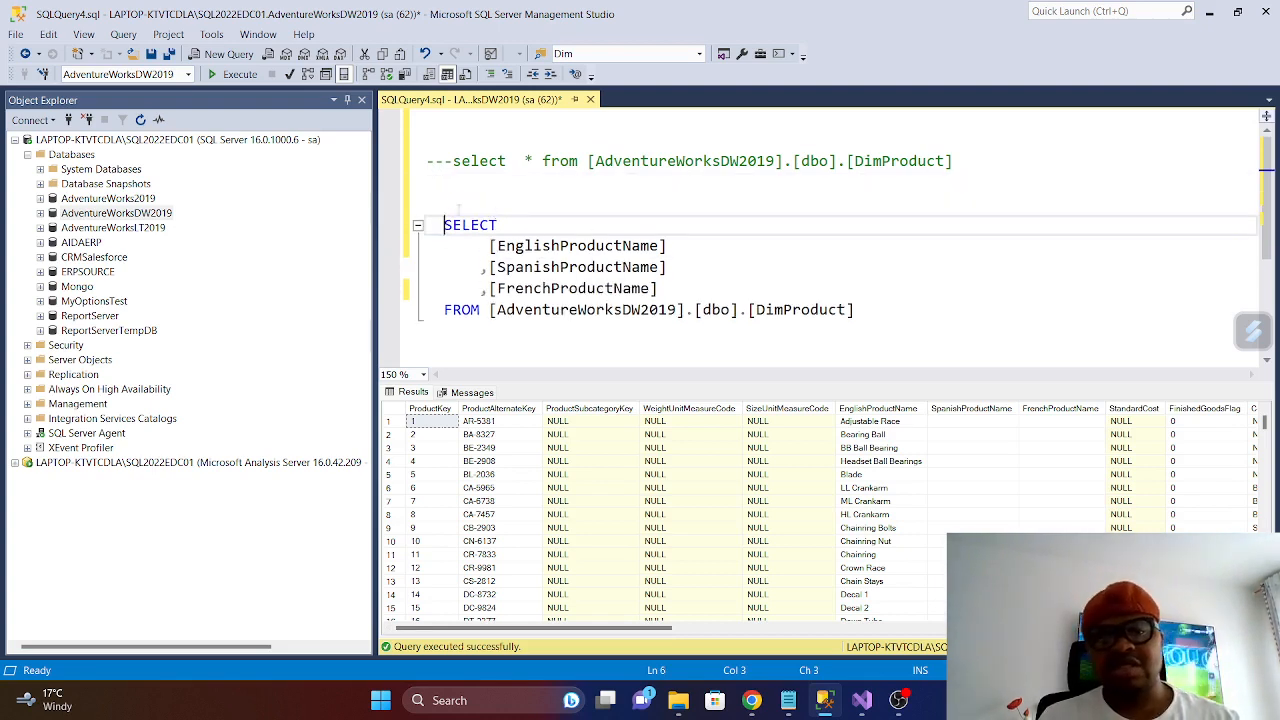
- Write Create View dbo.vwwGetData on the line directly above the product-name SELECT
{"action": "left_click", "coordinate": [457, 205]}
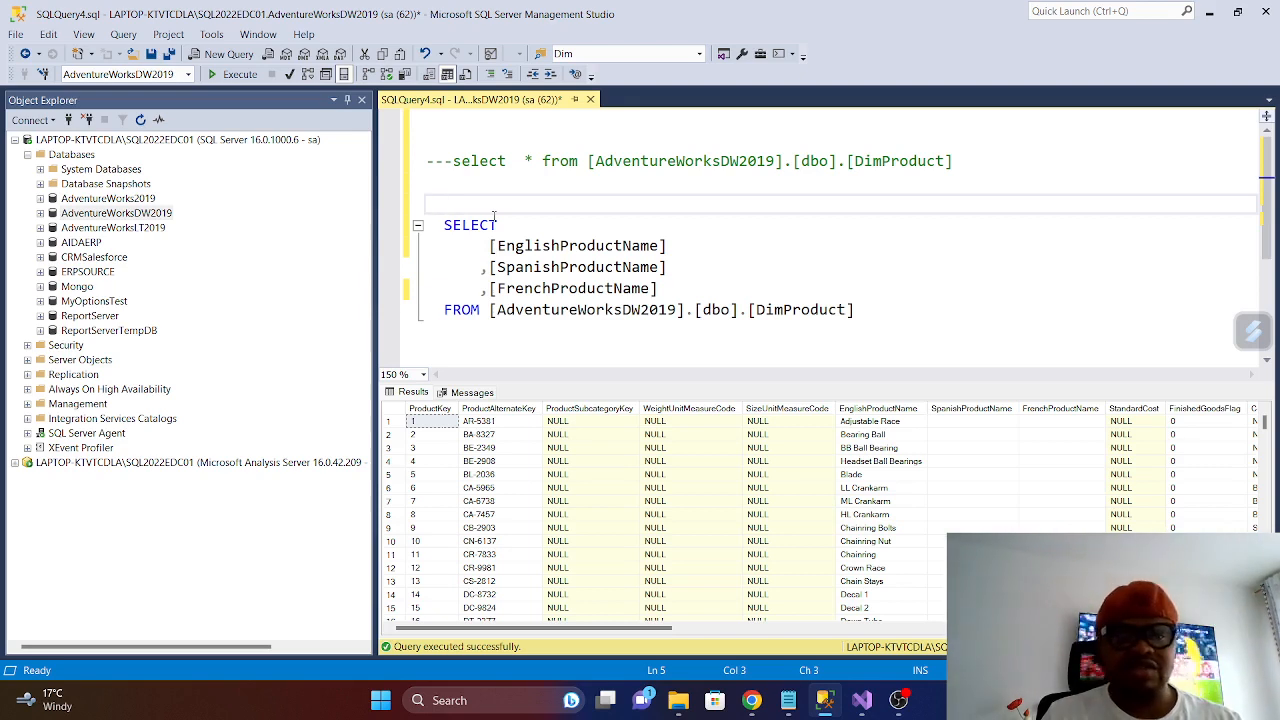
{"action": "type", "text": "Cre"}
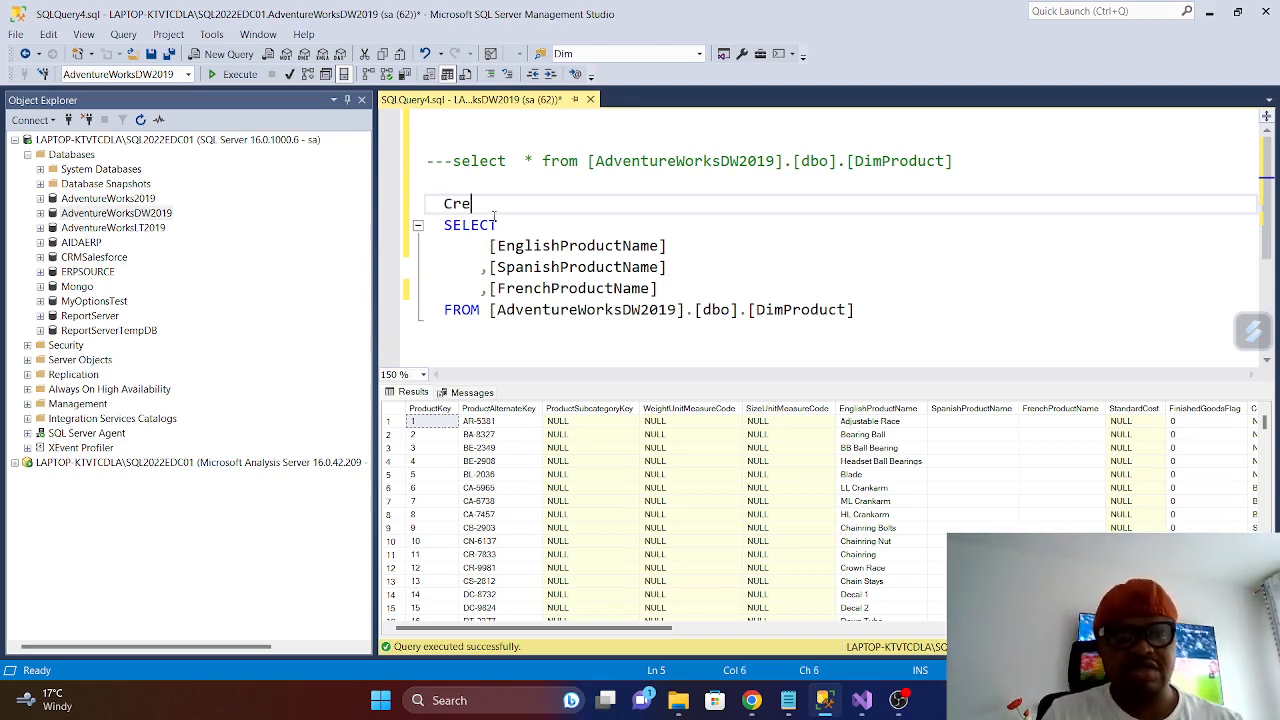
{"action": "type", "text": "ate View "}
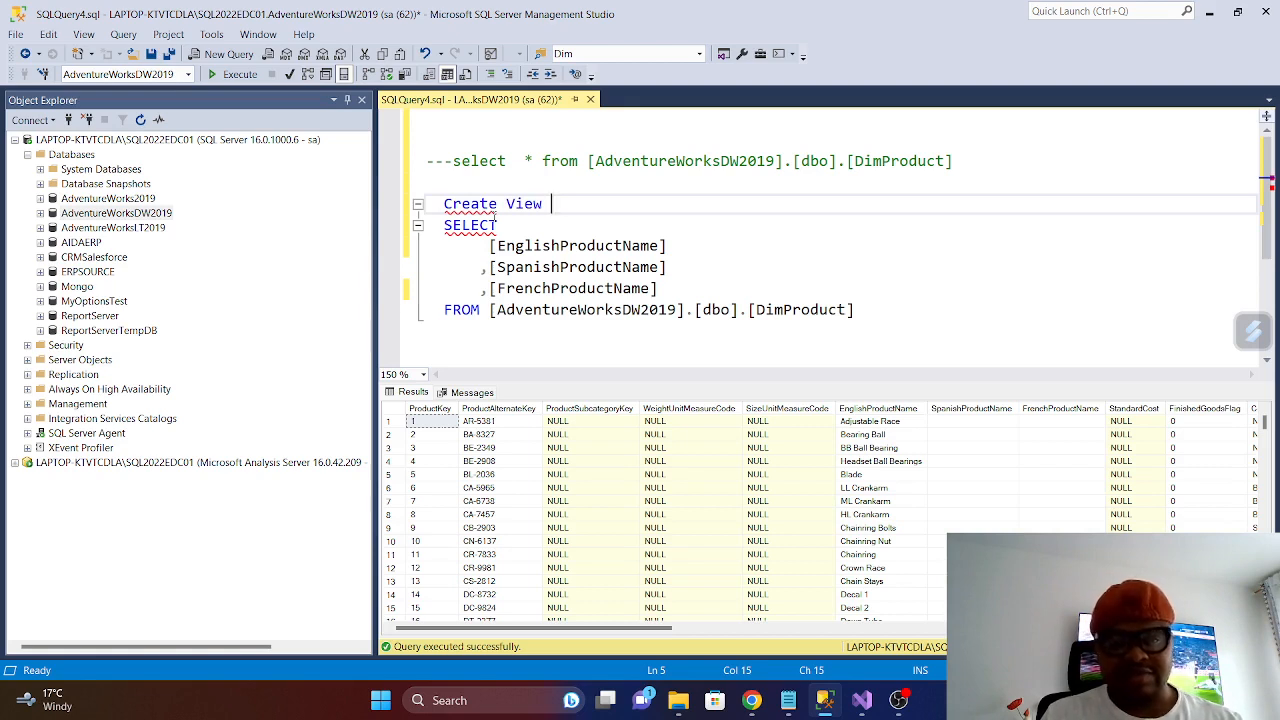
{"action": "type", "text": "dbo"}
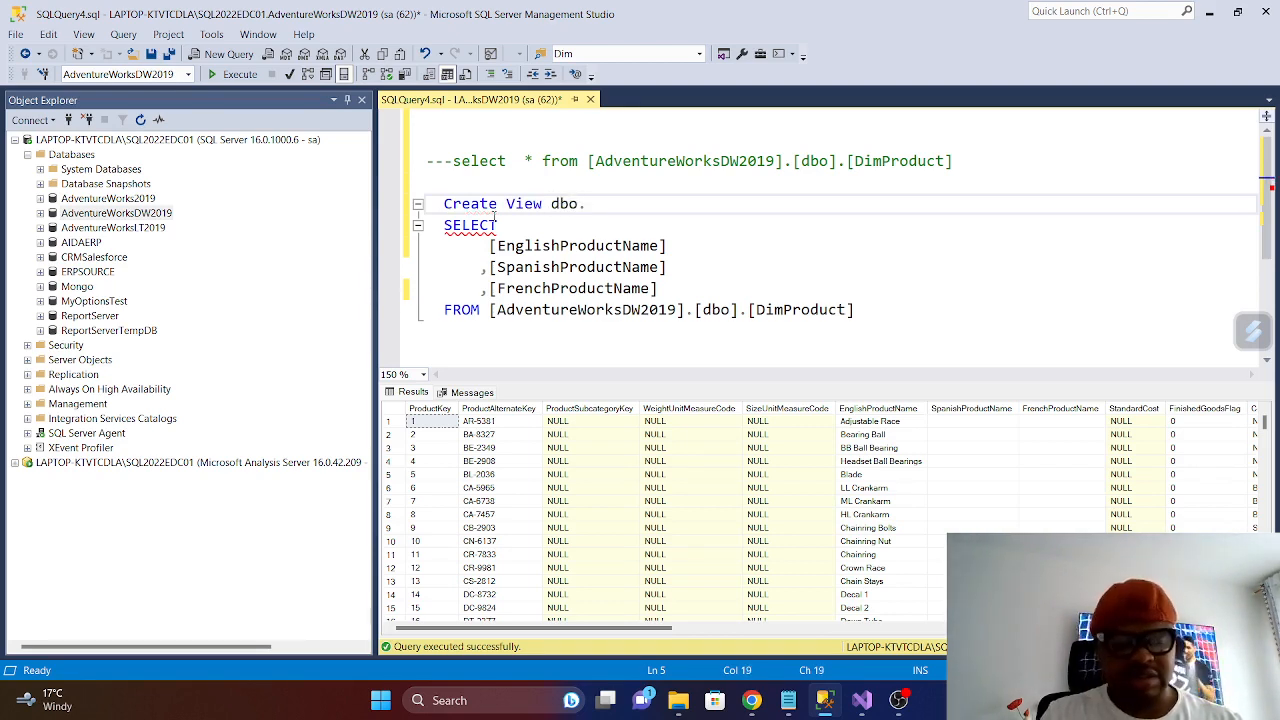
{"action": "type", "text": ".vvw"}
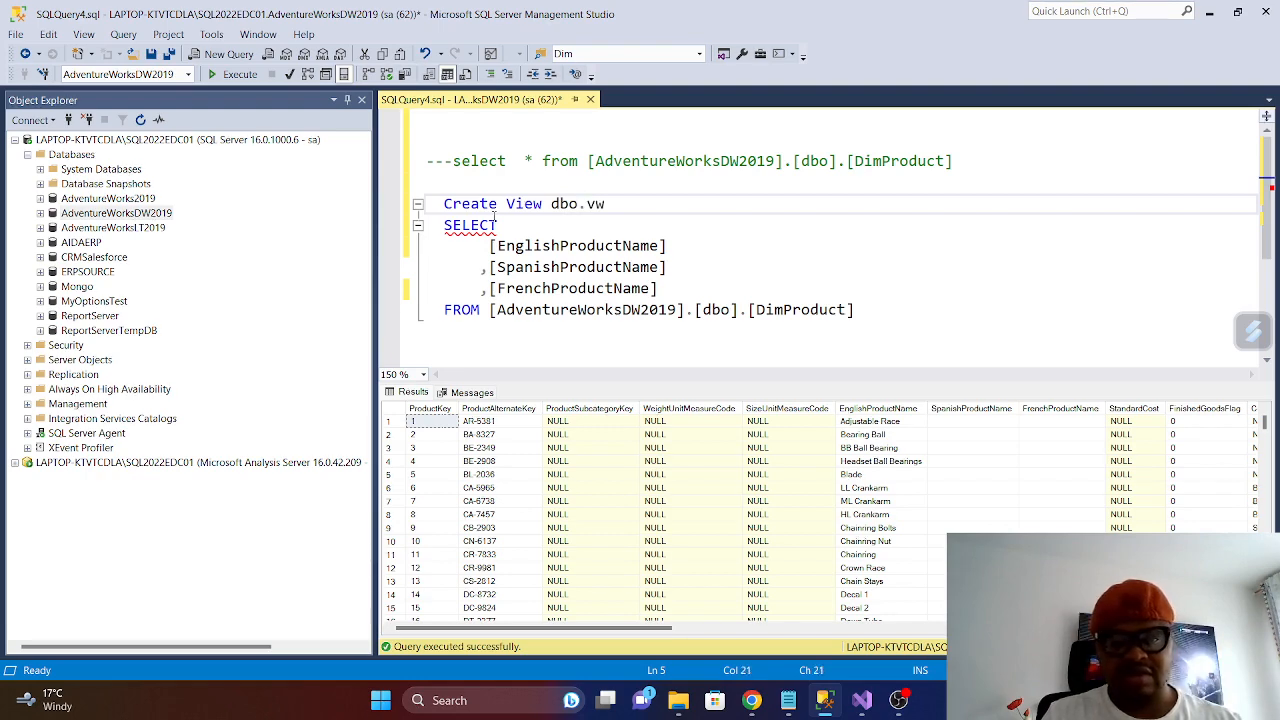
{"action": "type", "text": "Ge"}
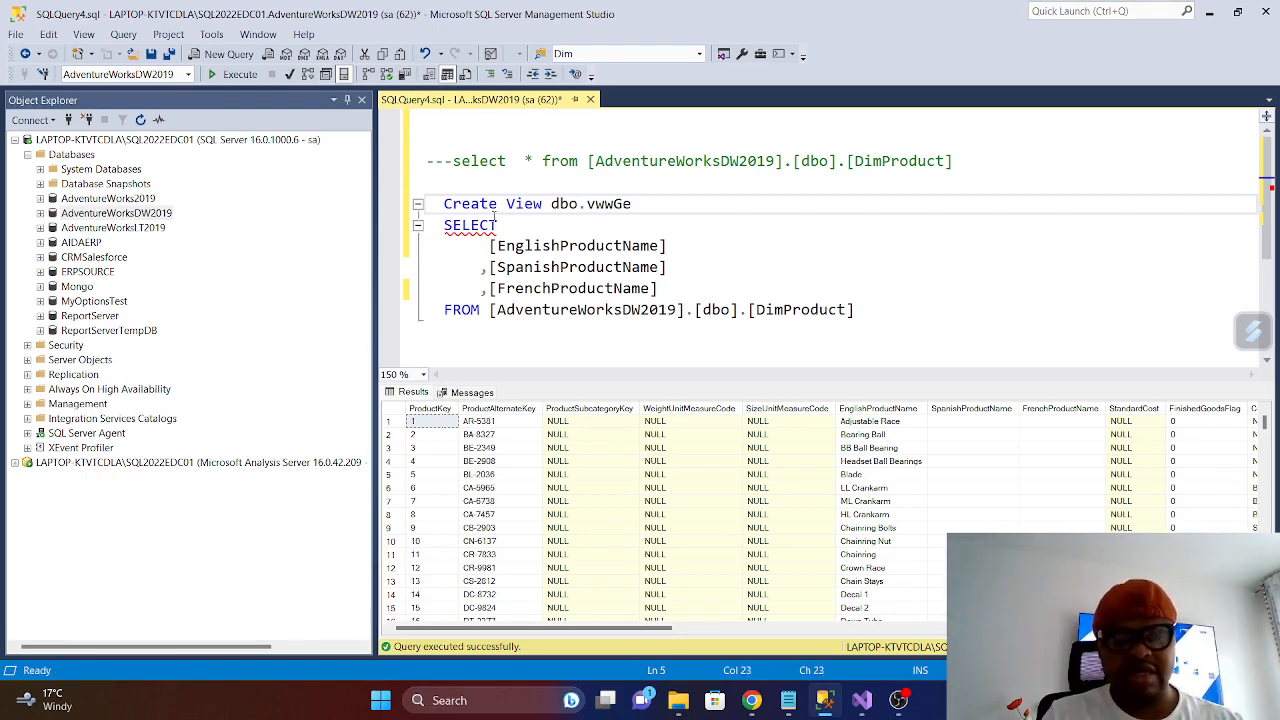
{"action": "type", "text": "tData"}
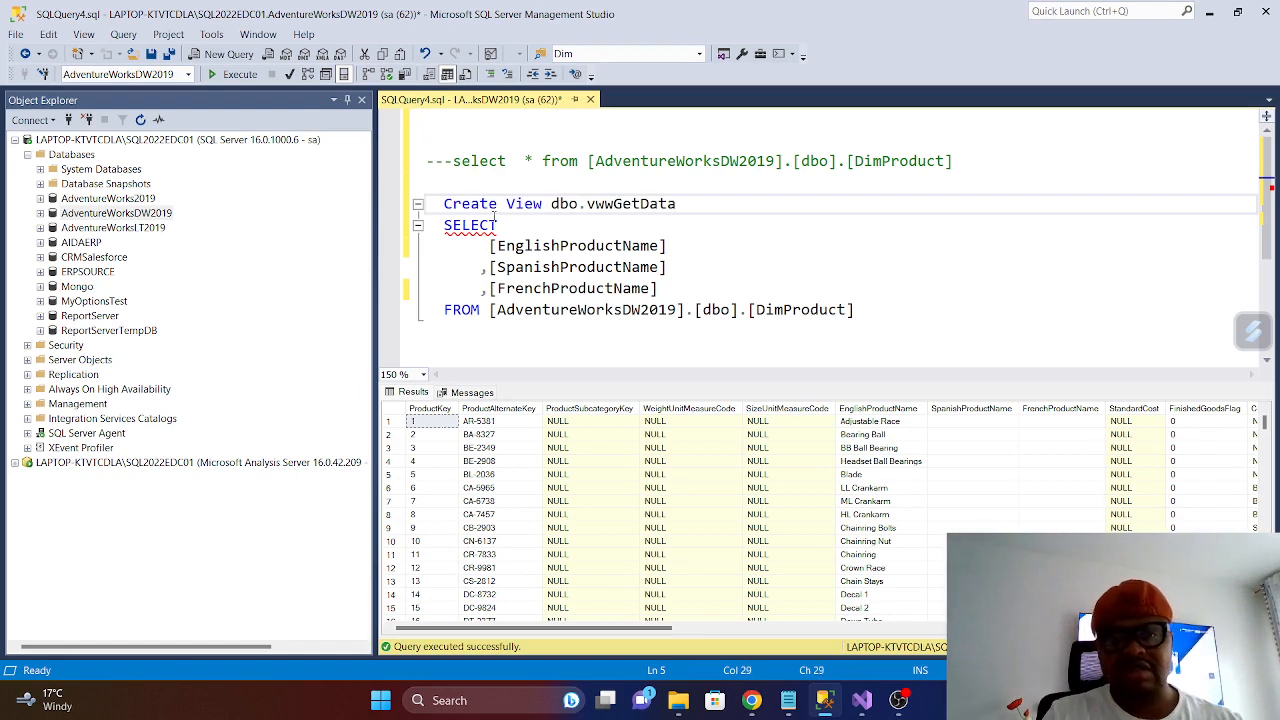
- Change the view name in the statement to vwwGetSales and add AS on the following line
{"action": "key", "text": "BackSpace"}
{"action": "key", "text": "BackSpace"}
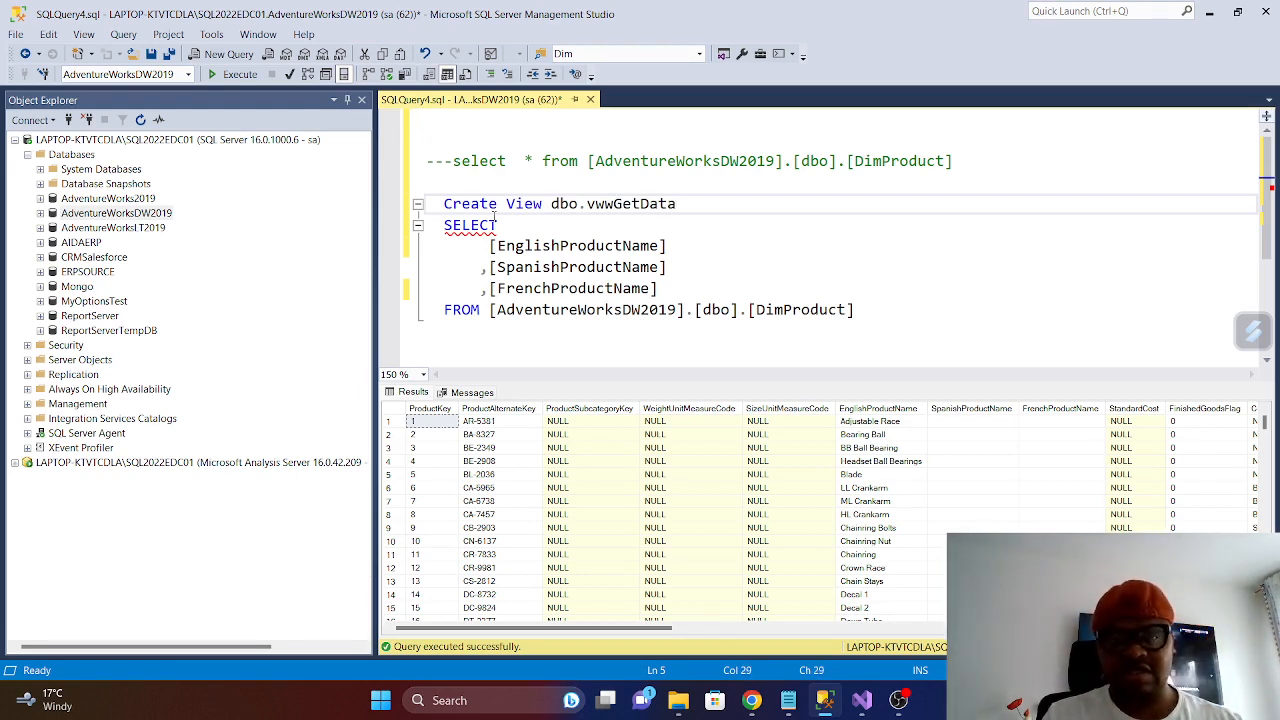
{"action": "key", "text": "BackSpace"}
{"action": "key", "text": "BackSpace"}
{"action": "key", "text": "BackSpace"}
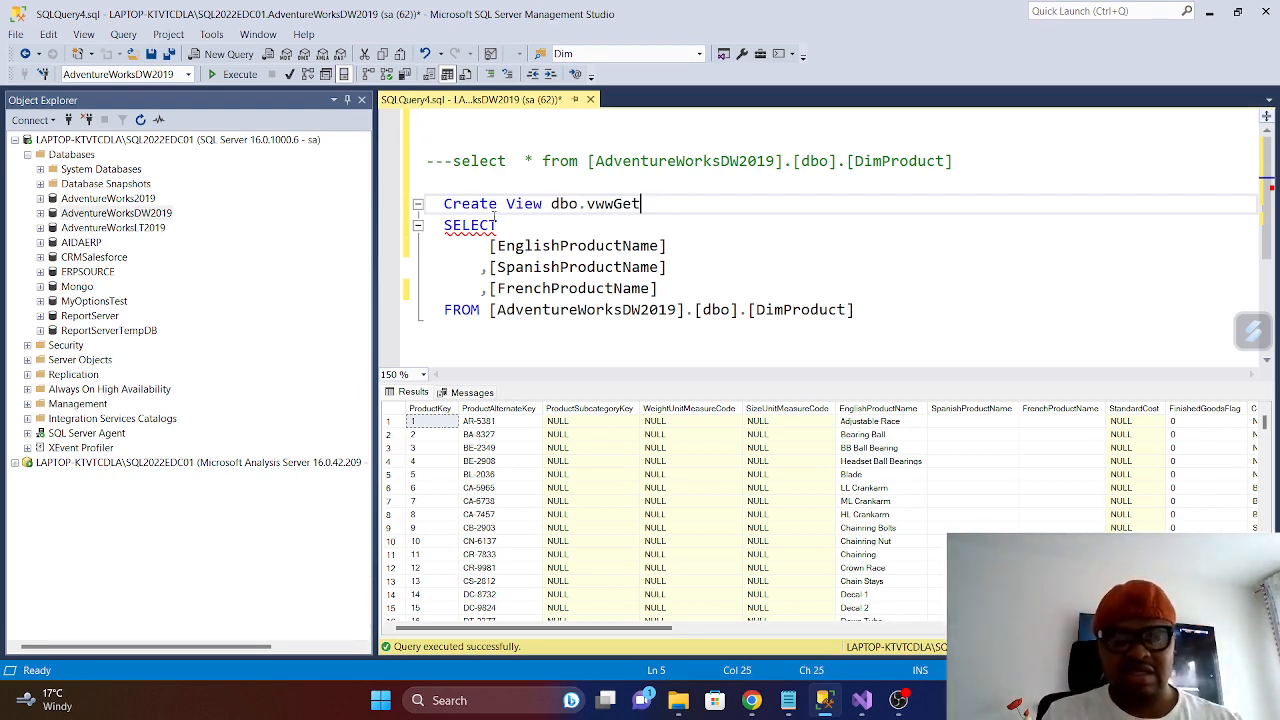
{"action": "type", "text": "Sales"}
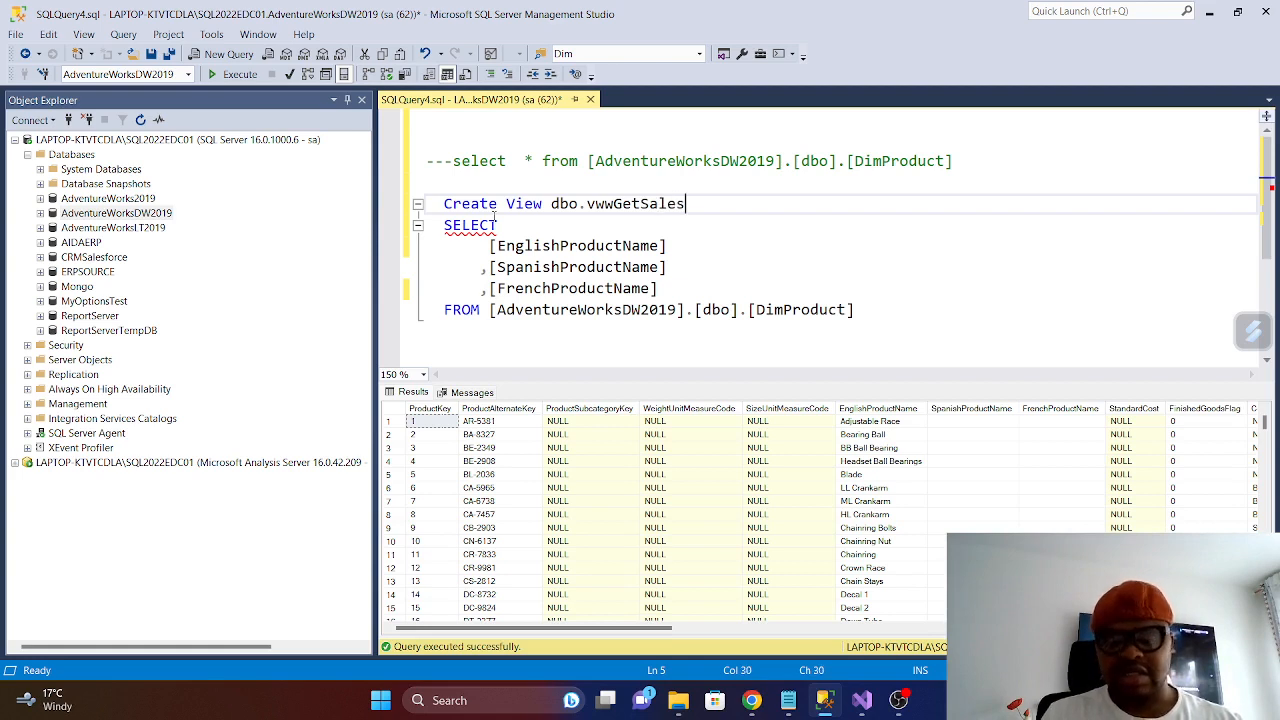
{"action": "key", "text": "Return"}
{"action": "type", "text": "AS"}
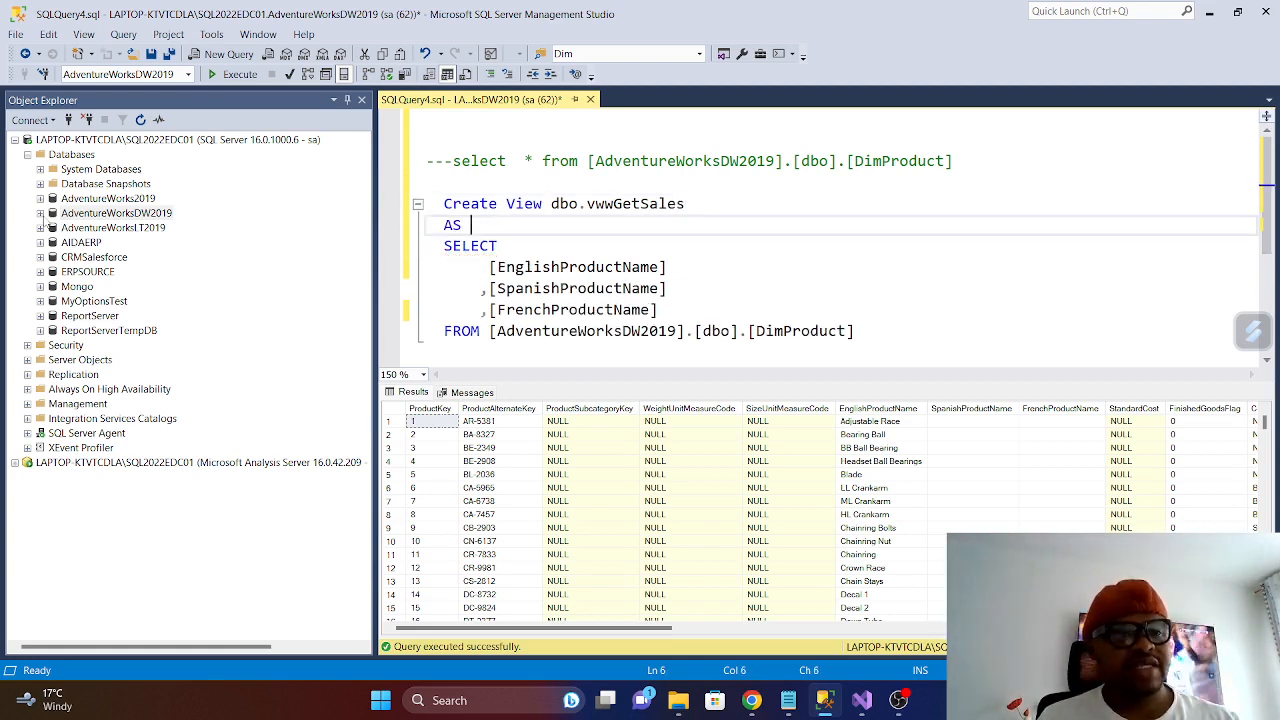
- List the existing views of AdventureWorksDW2019 and run only the Create View dbo.vwwGetSales statement
{"action": "left_click", "coordinate": [41, 214]}
{"action": "left_click", "coordinate": [53, 257]}
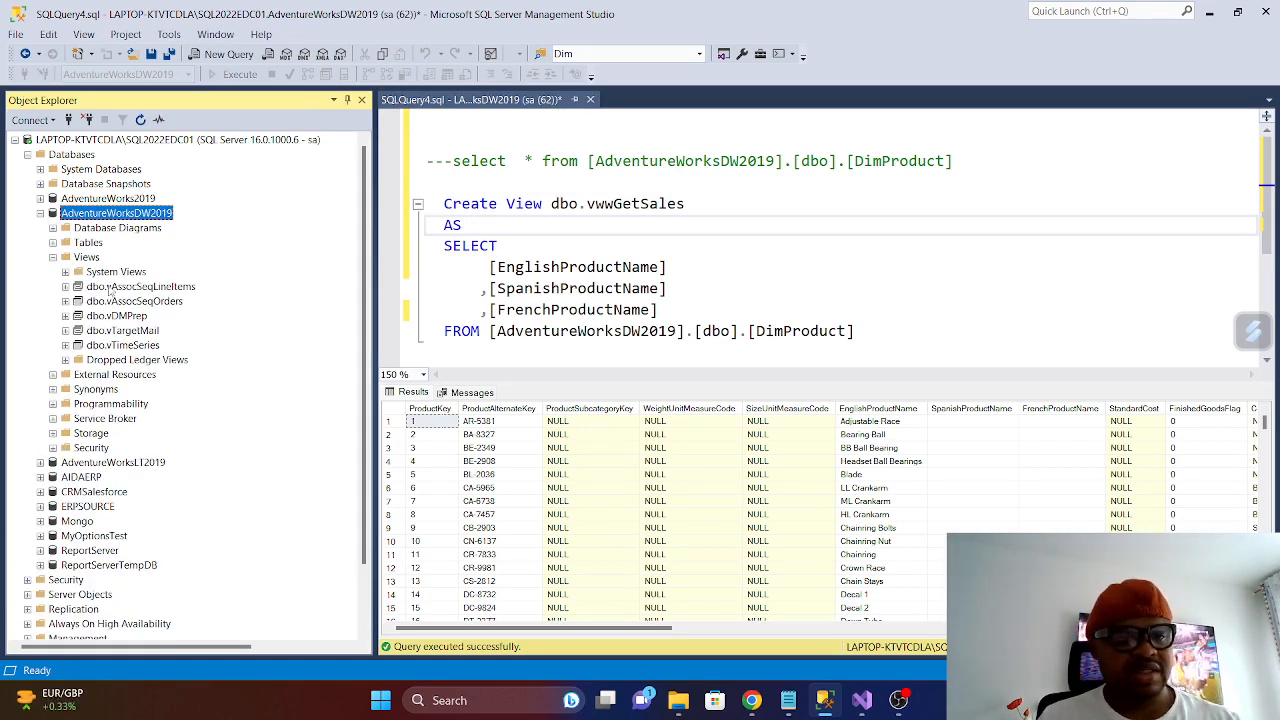
{"action": "left_click_drag", "start_coordinate": [894, 341], "coordinate": [428, 203]}
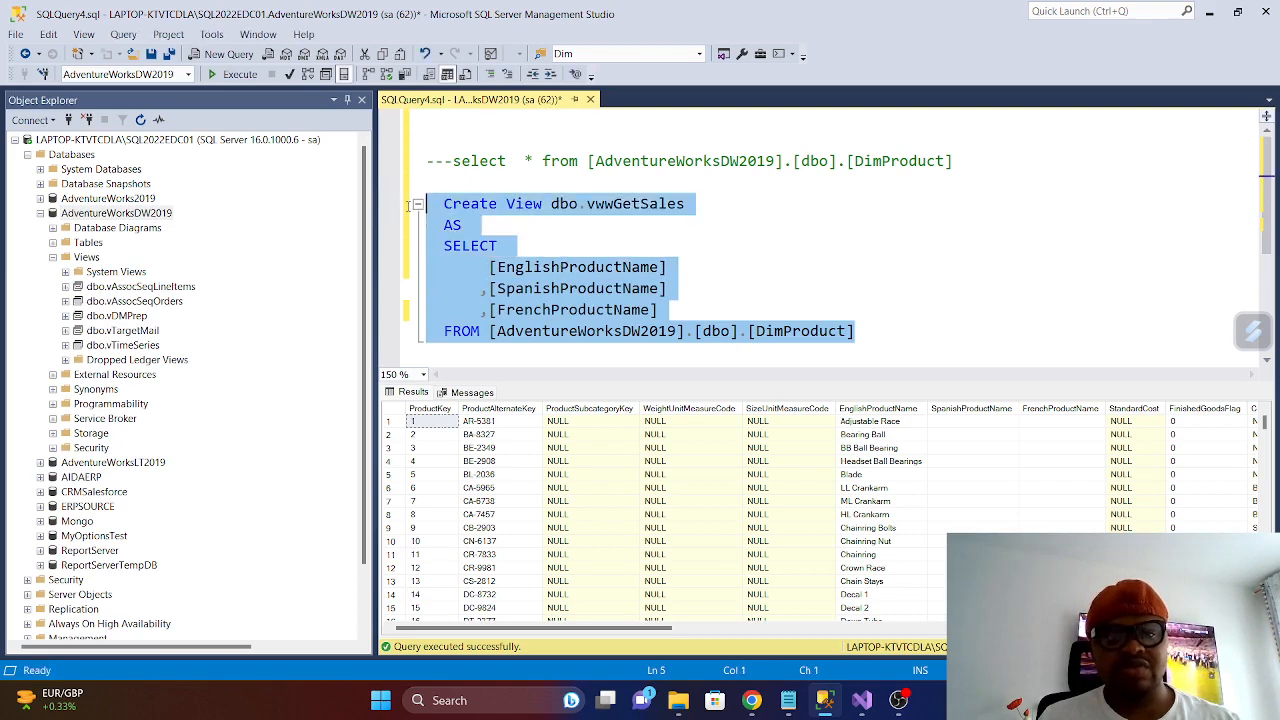
{"action": "left_click", "coordinate": [240, 76]}
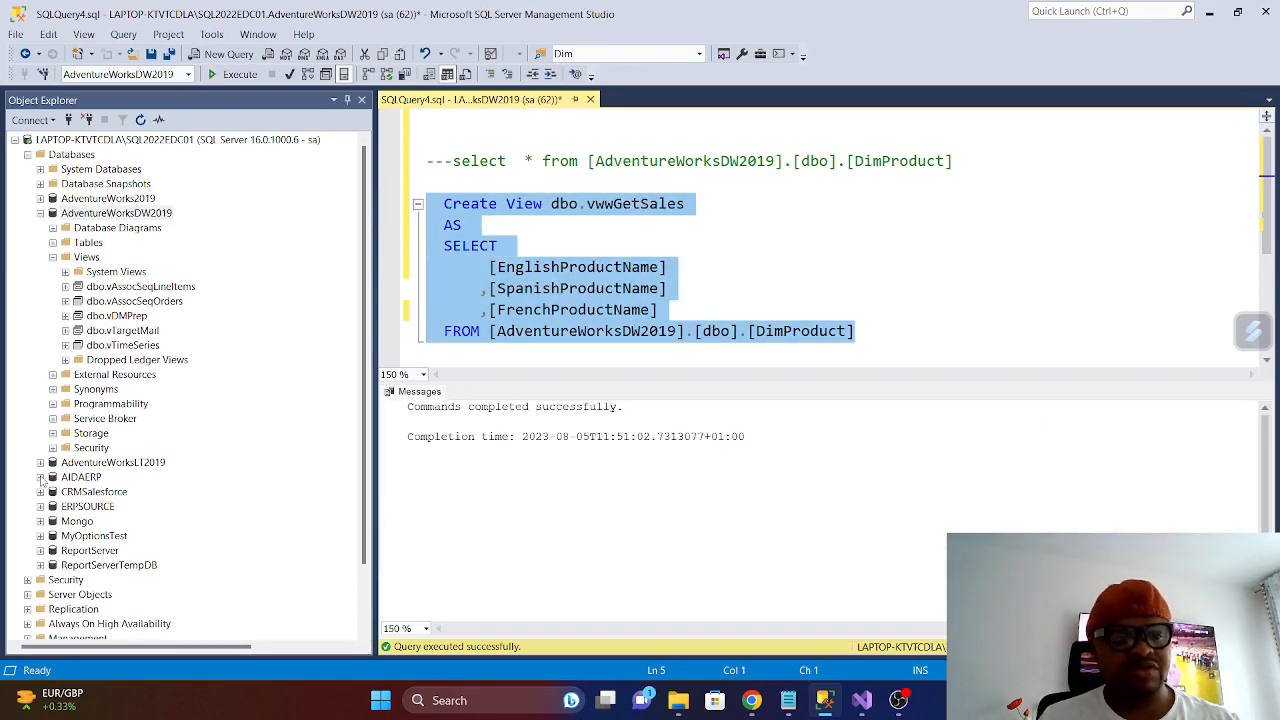
- Refresh the Views folder of AdventureWorksDW2019 and select the dbo.vwwGetSales view
{"action": "right_click", "coordinate": [66, 257]}
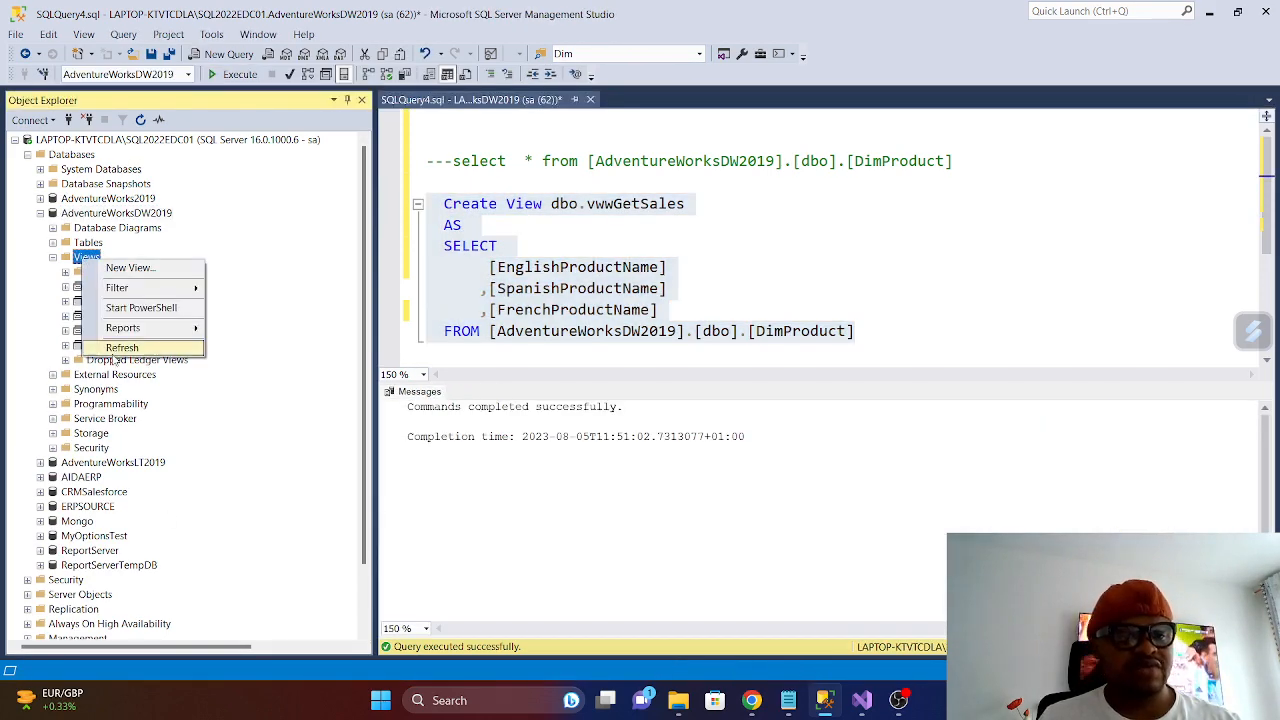
{"action": "left_click", "coordinate": [114, 345]}
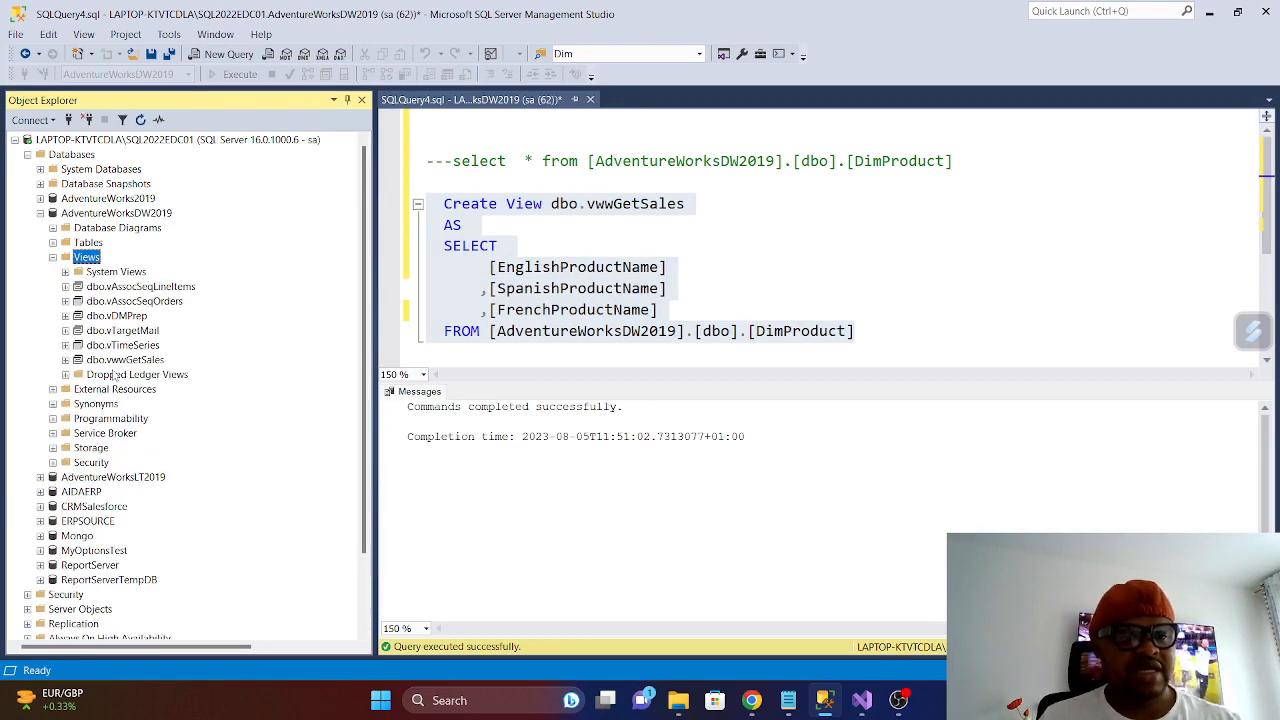
{"action": "left_click", "coordinate": [117, 362]}
- Write SELECT * FROM [dbo].[vwwGetSales] a few lines below the Create View statement
{"action": "scroll", "coordinate": [920, 323], "scroll_direction": "down", "scroll_amount": 2}
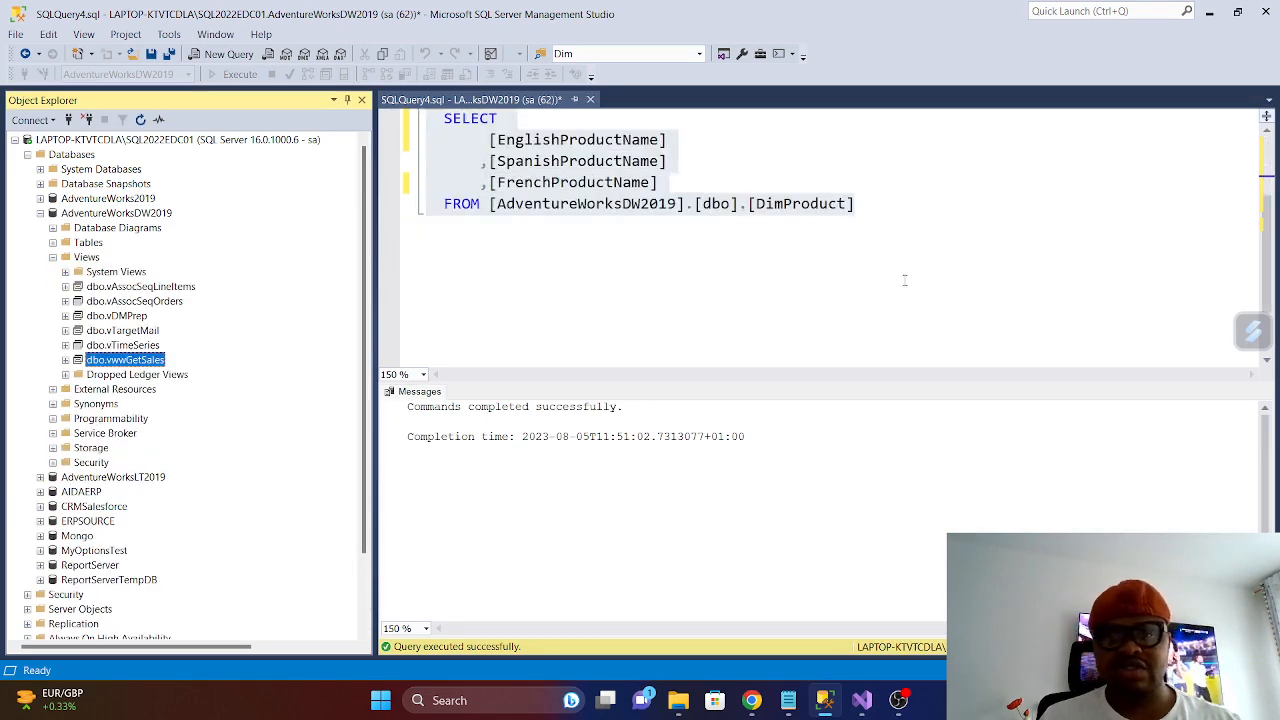
{"action": "left_click", "coordinate": [881, 204]}
{"action": "key", "text": "Return"}
{"action": "key", "text": "Return"}
{"action": "key", "text": "Return"}
{"action": "key", "text": "Return"}
{"action": "type", "text": "SE"}
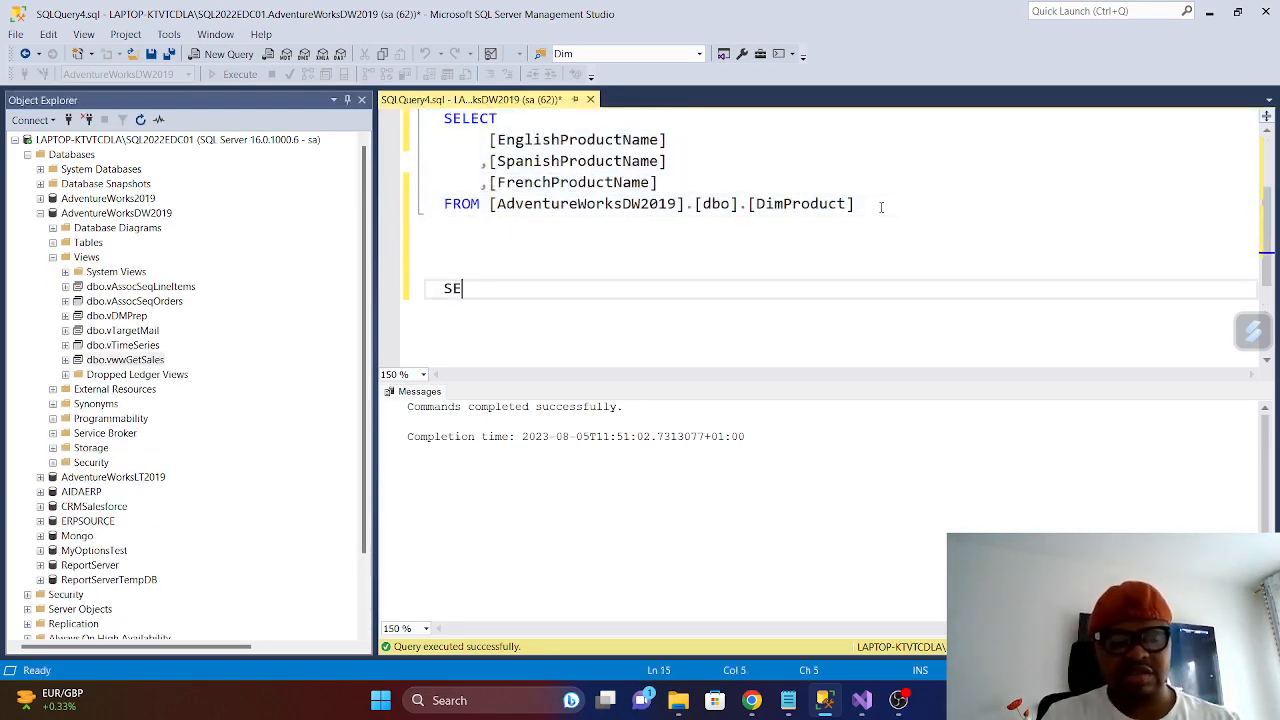
{"action": "type", "text": "LECT  * FROM"}
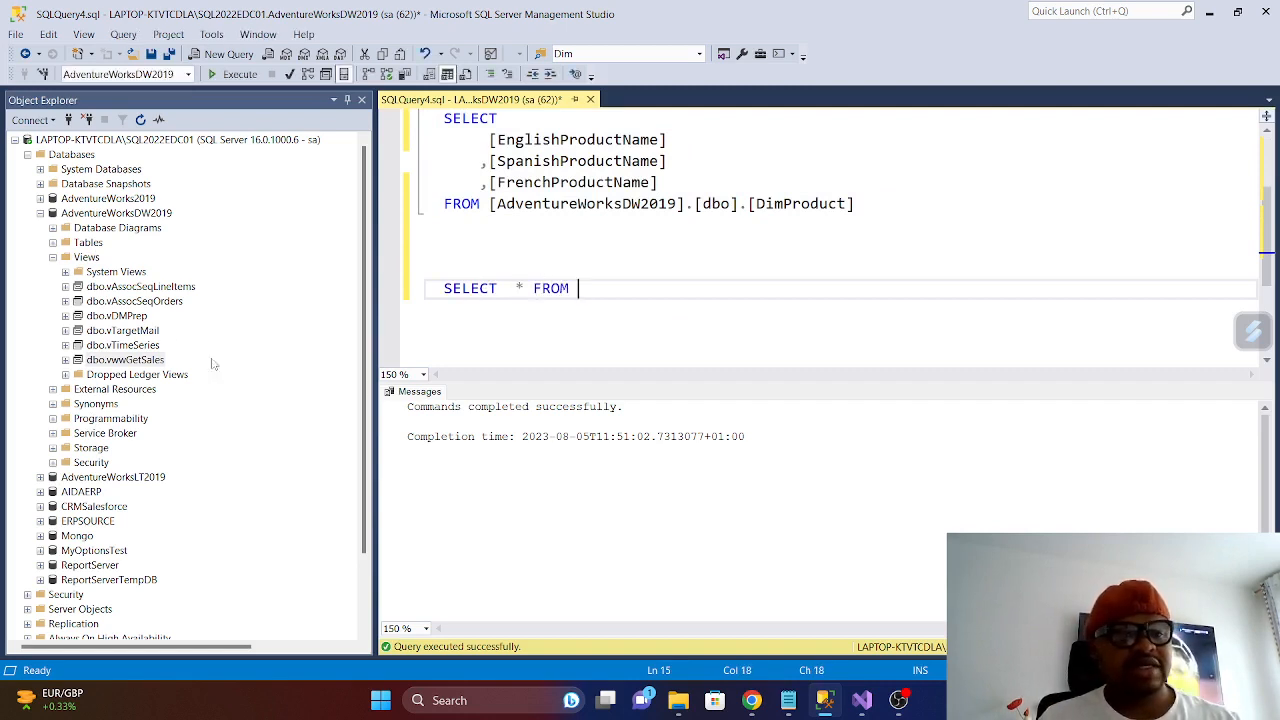
{"action": "left_click_drag", "start_coordinate": [125, 359], "coordinate": [700, 293]}
{"action": "key", "text": "End"}
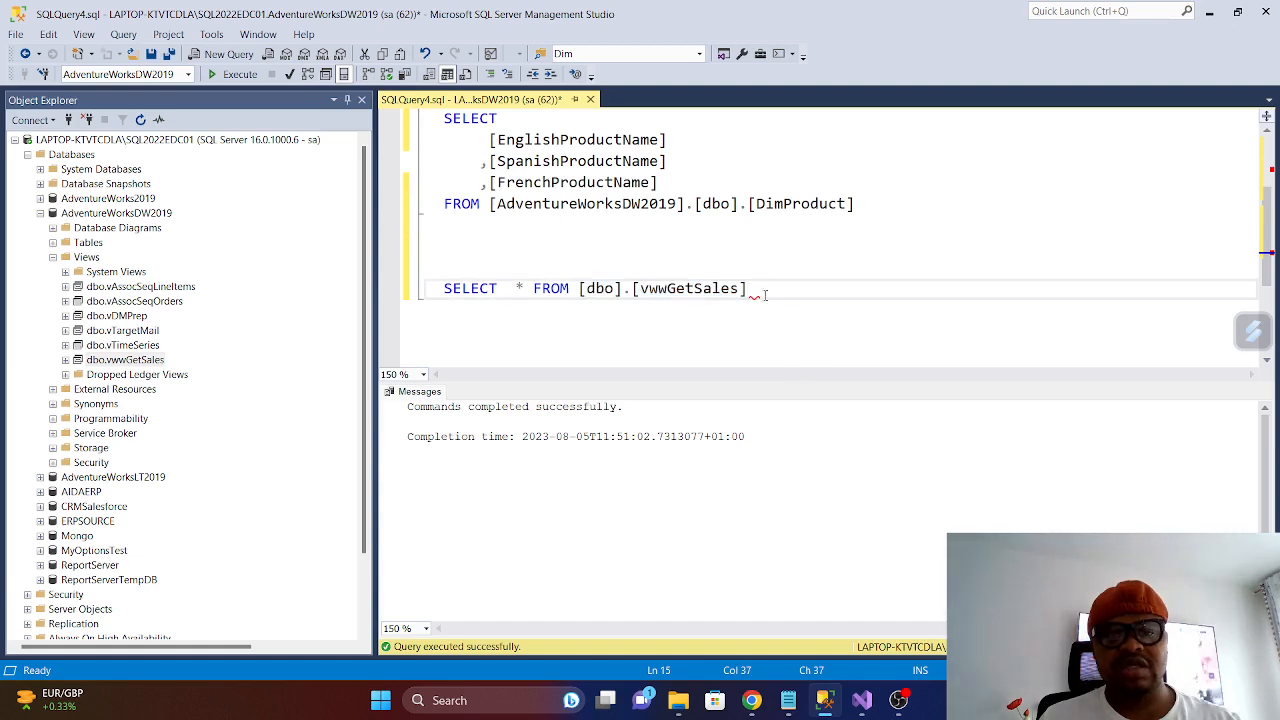
- Run only the query on vwwGetSales and look through the returned product names
{"action": "key", "text": "shift+Home"}
{"action": "left_click", "coordinate": [236, 75]}
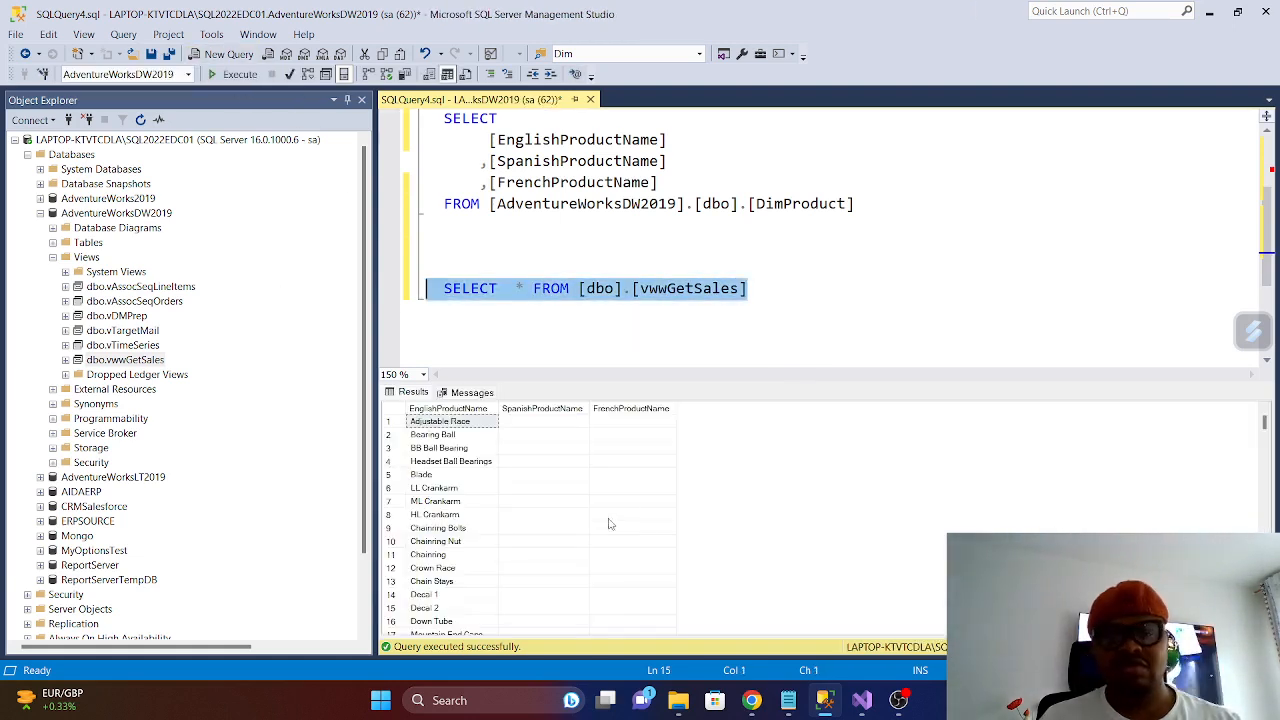
{"action": "scroll", "coordinate": [589, 503], "scroll_direction": "down", "scroll_amount": 14}
{"action": "scroll", "coordinate": [589, 503], "scroll_direction": "down", "scroll_amount": 20}
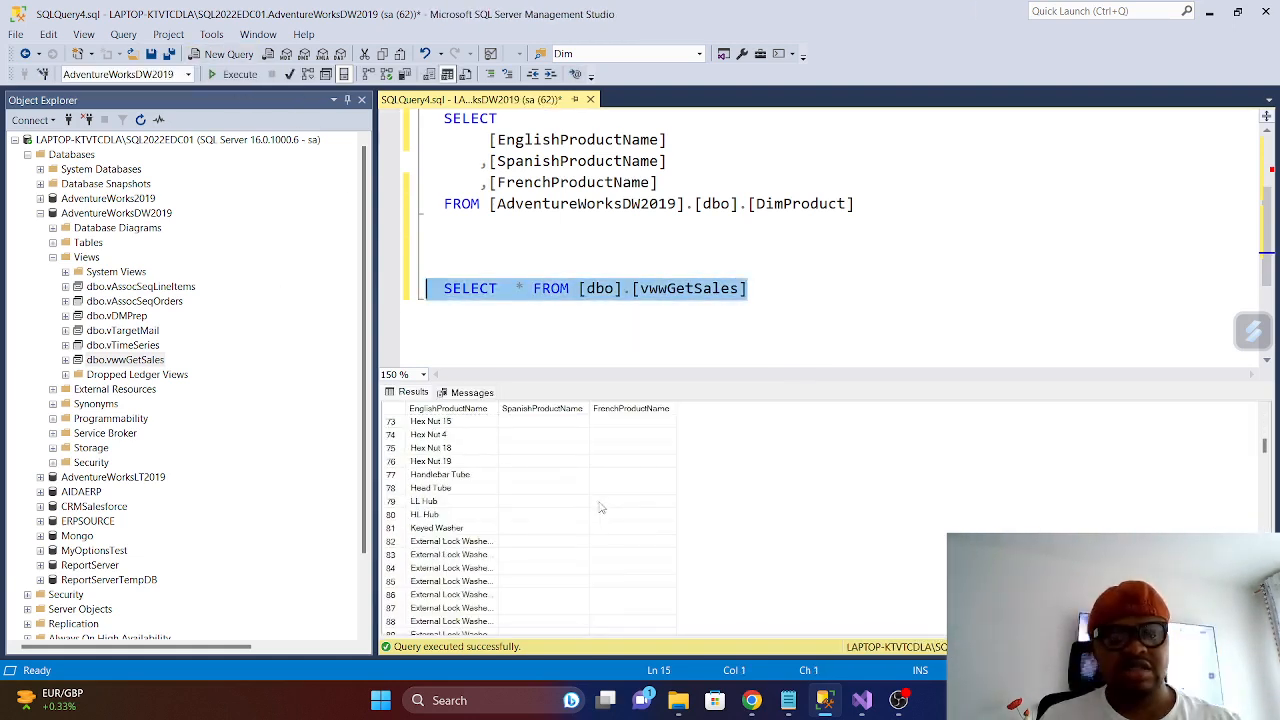
- Examine the Spanish and French product names further down the vwwGetSales query results
{"action": "scroll", "coordinate": [613, 497], "scroll_direction": "down", "scroll_amount": 20}
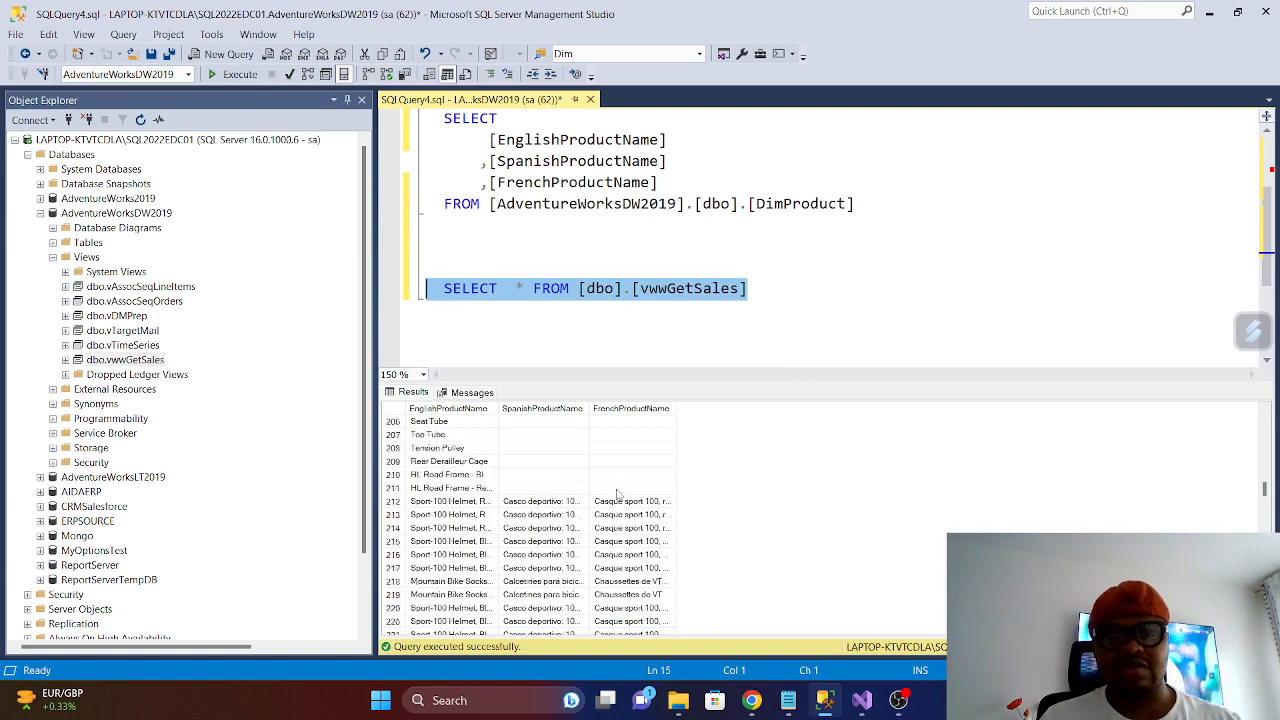
{"action": "scroll", "coordinate": [560, 537], "scroll_direction": "down", "scroll_amount": 20}
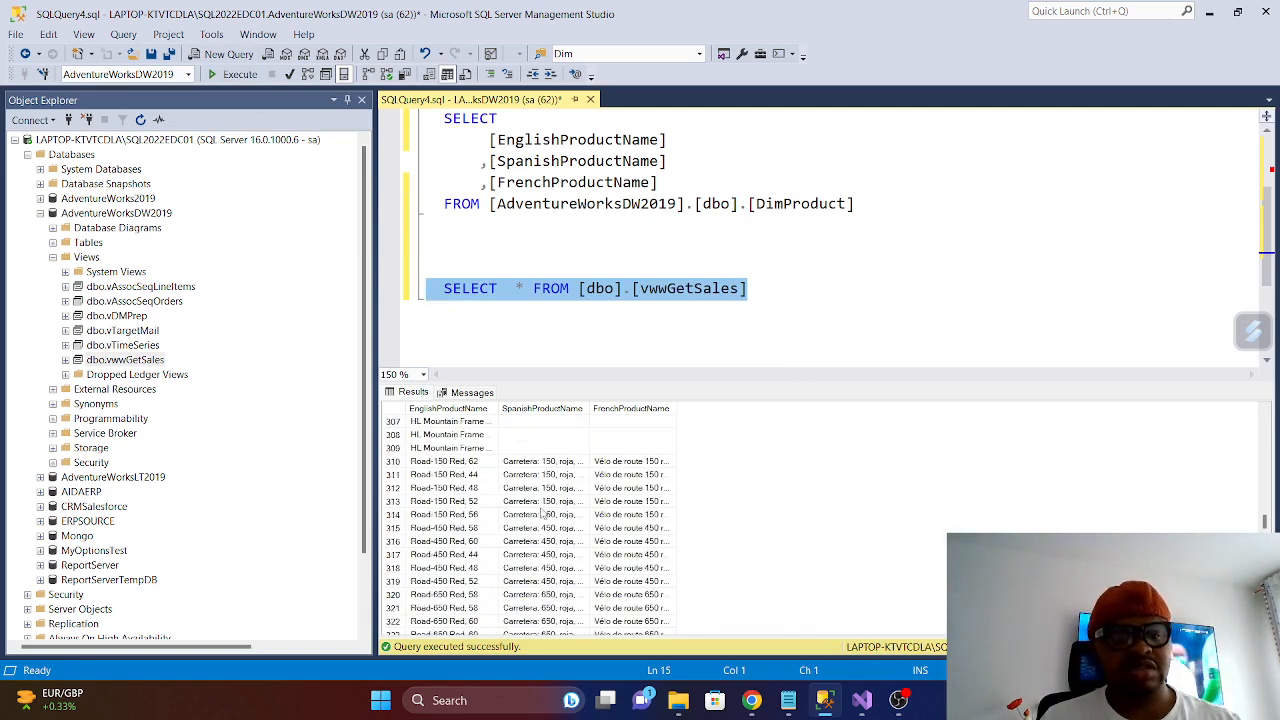
{"action": "left_click", "coordinate": [764, 337]}
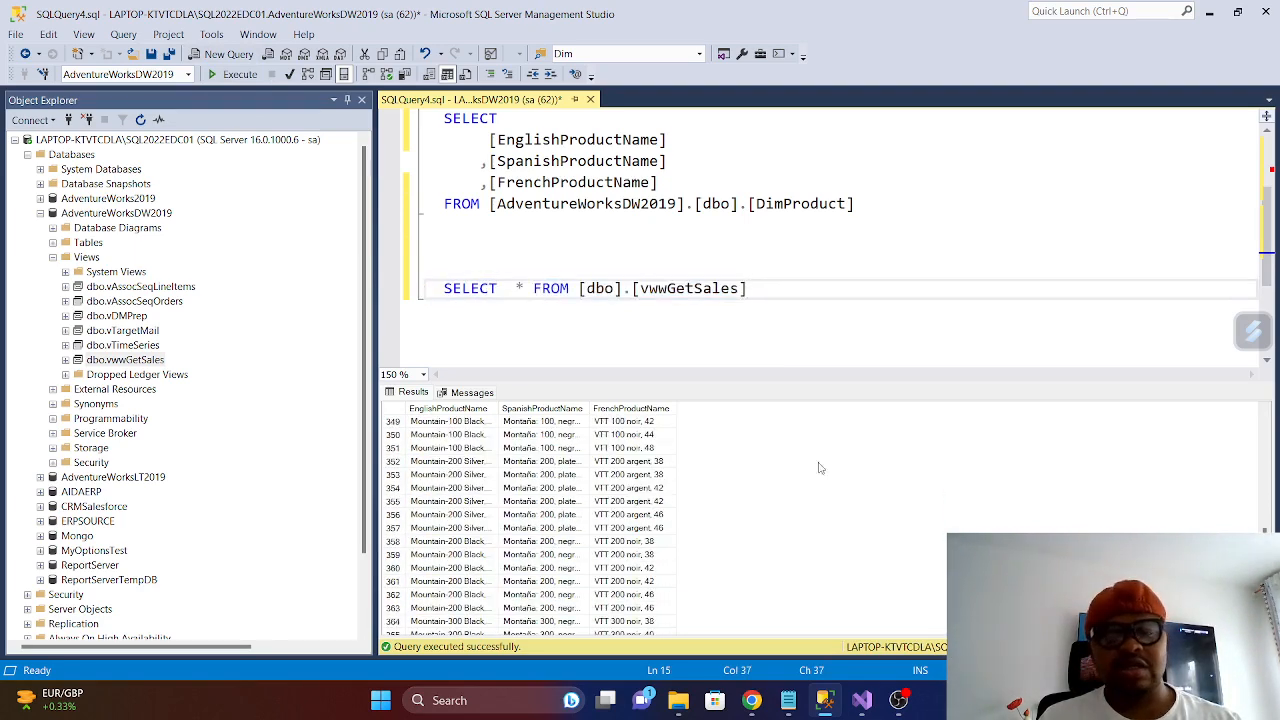
- Switch to the KPMG_SSASDEMO_MultiModel project in Visual Studio and add a new perspective to CubeSales
{"action": "left_click", "coordinate": [864, 700]}
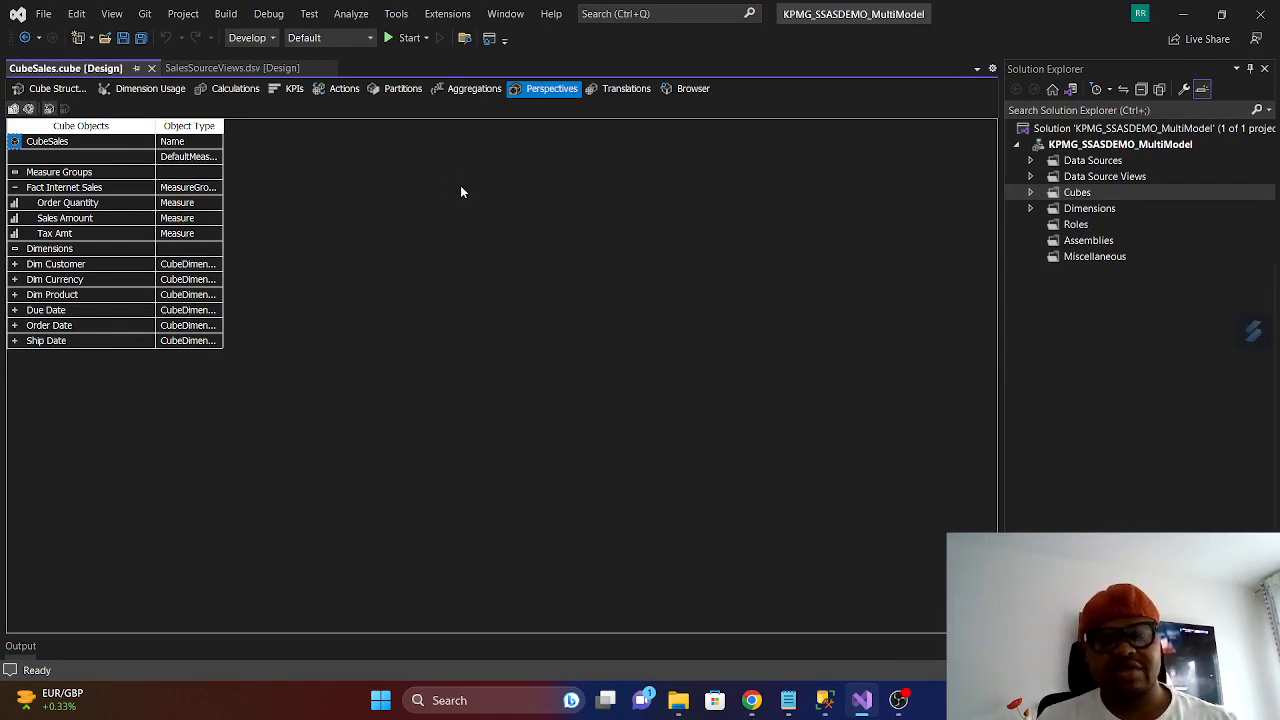
{"action": "right_click", "coordinate": [248, 131]}
{"action": "left_click", "coordinate": [310, 154]}
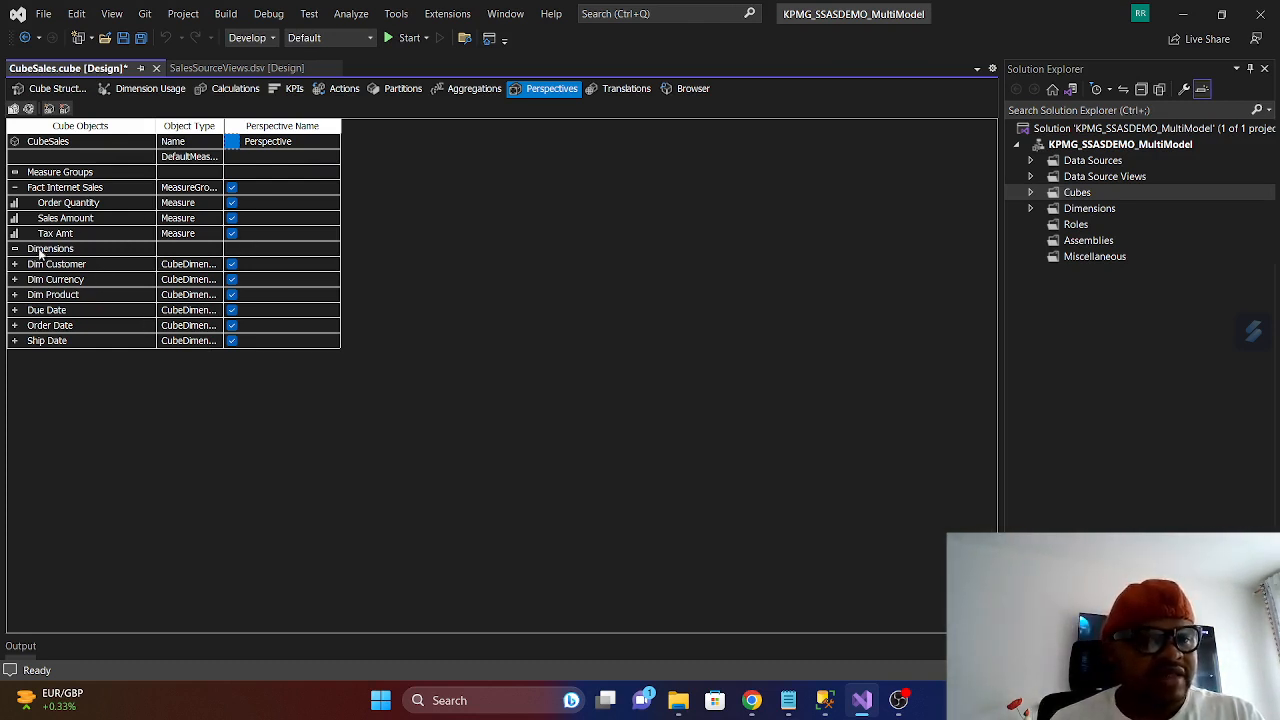
- Rename the new perspective to the presenter's first name followed by _Limeted
{"action": "left_click", "coordinate": [305, 141]}
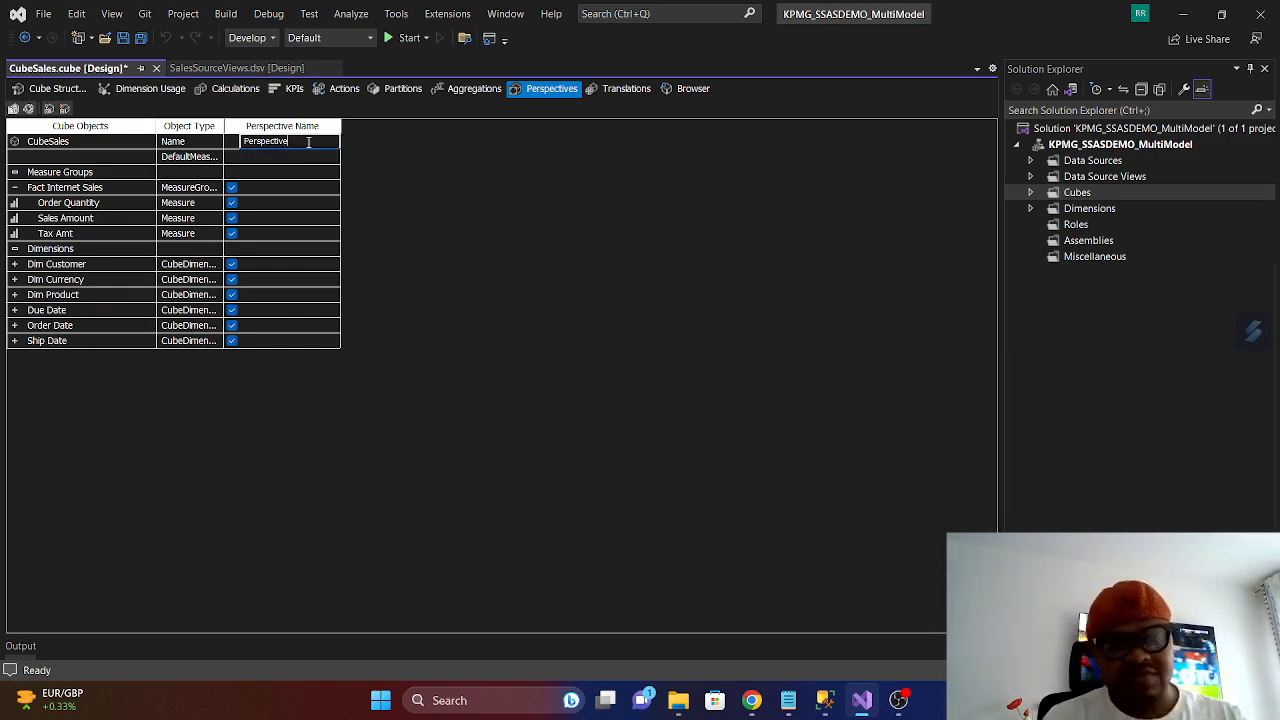
{"action": "key", "text": "BackSpace"}
{"action": "key", "text": "BackSpace"}
{"action": "key", "text": "BackSpace"}
{"action": "key", "text": "BackSpace"}
{"action": "key", "text": "BackSpace"}
{"action": "key", "text": "BackSpace"}
{"action": "key", "text": "BackSpace"}
{"action": "key", "text": "BackSpace"}
{"action": "key", "text": "BackSpace"}
{"action": "key", "text": "BackSpace"}
{"action": "key", "text": "BackSpace"}
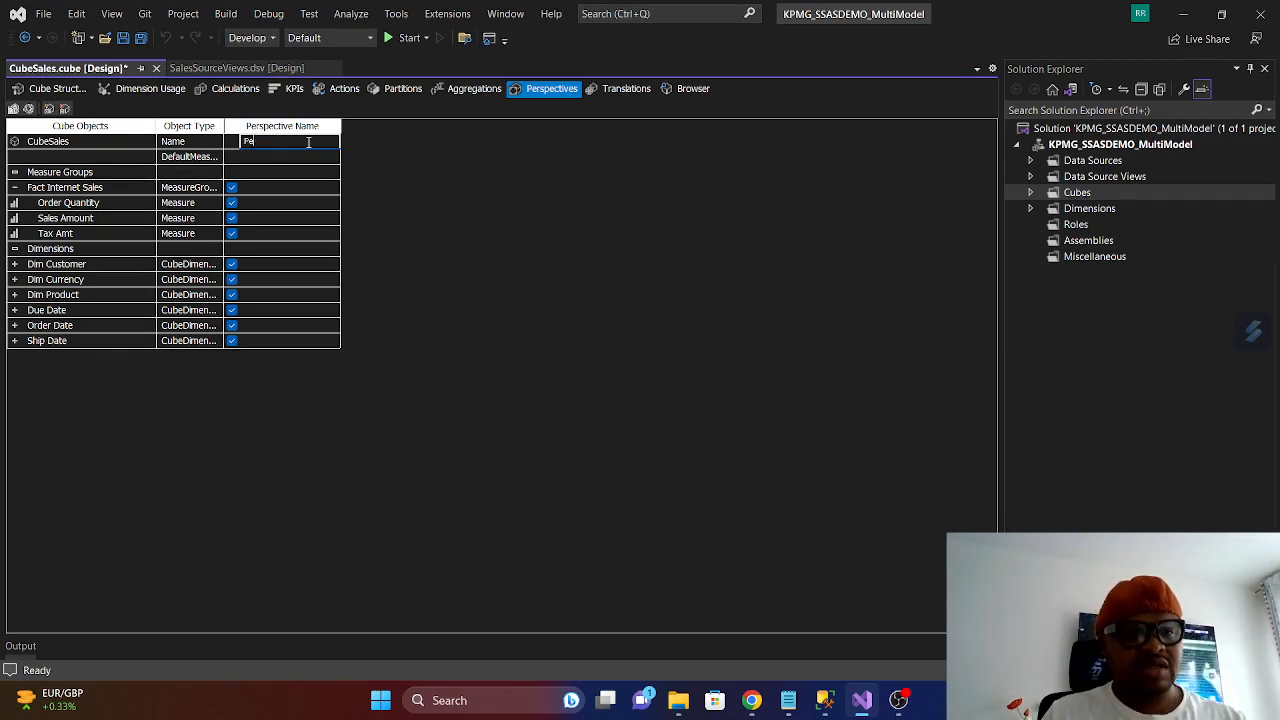
{"action": "type", "text": "r"}
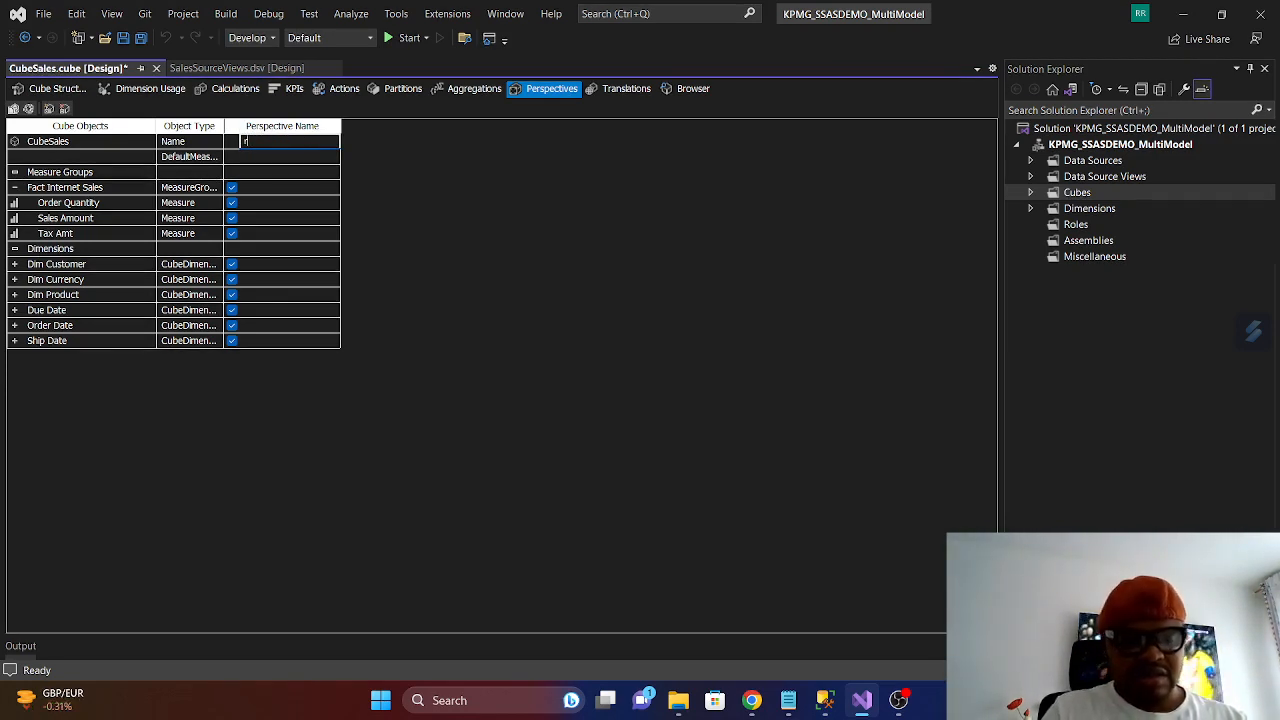
{"action": "type", "text": "AOULIM"}
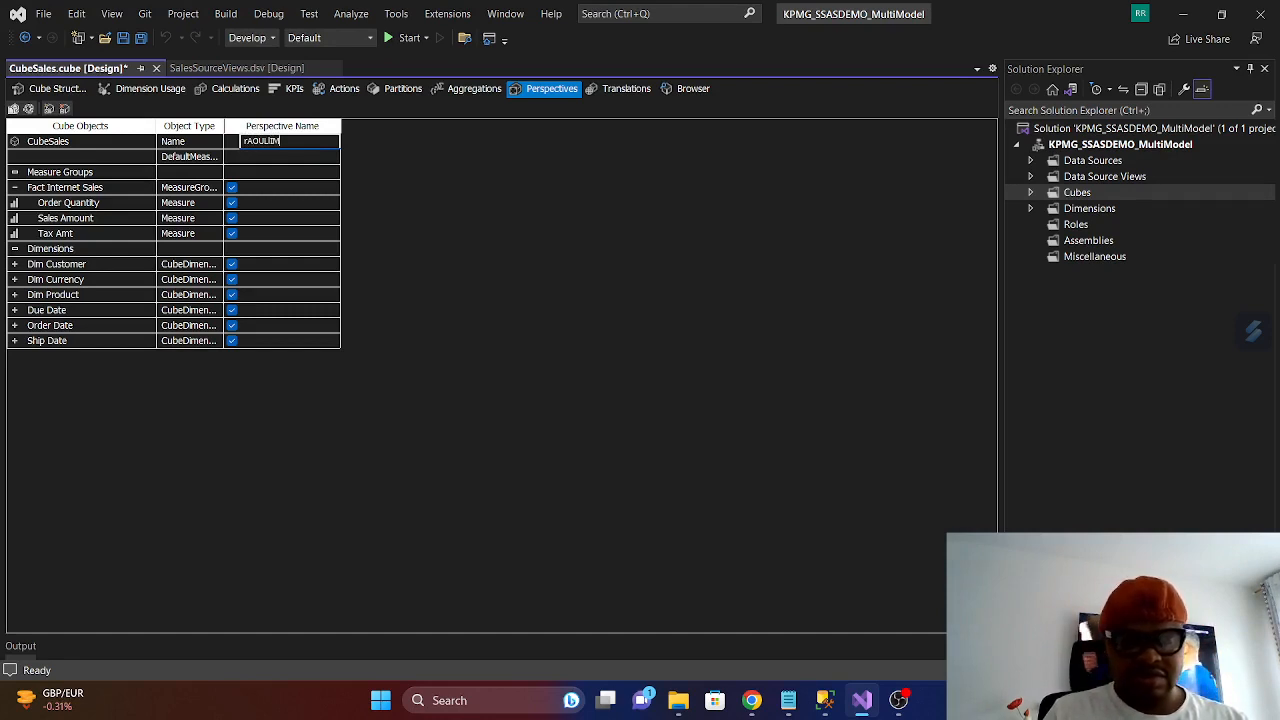
{"action": "key", "text": "BackSpace"}
{"action": "key", "text": "BackSpace"}
{"action": "key", "text": "BackSpace"}
{"action": "key", "text": "BackSpace"}
{"action": "key", "text": "BackSpace"}
{"action": "key", "text": "BackSpace"}
{"action": "key", "text": "BackSpace"}
{"action": "key", "text": "BackSpace"}
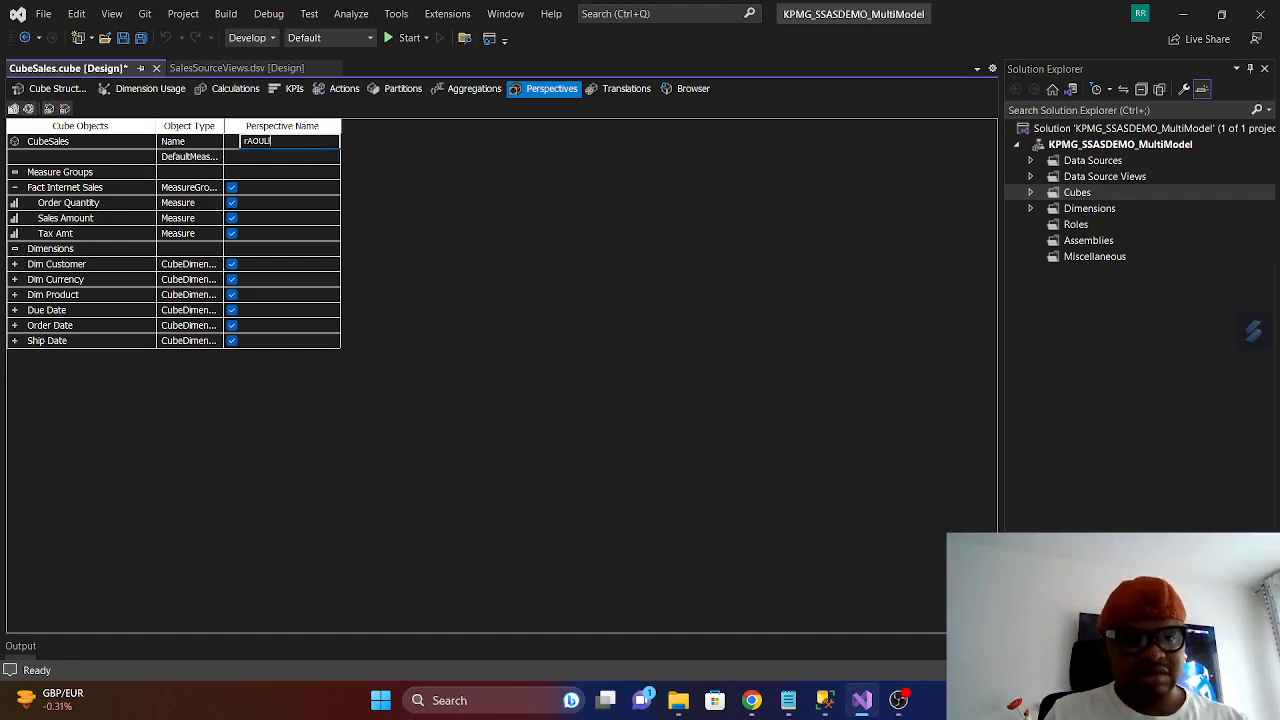
{"action": "type", "text": "Raoul"}
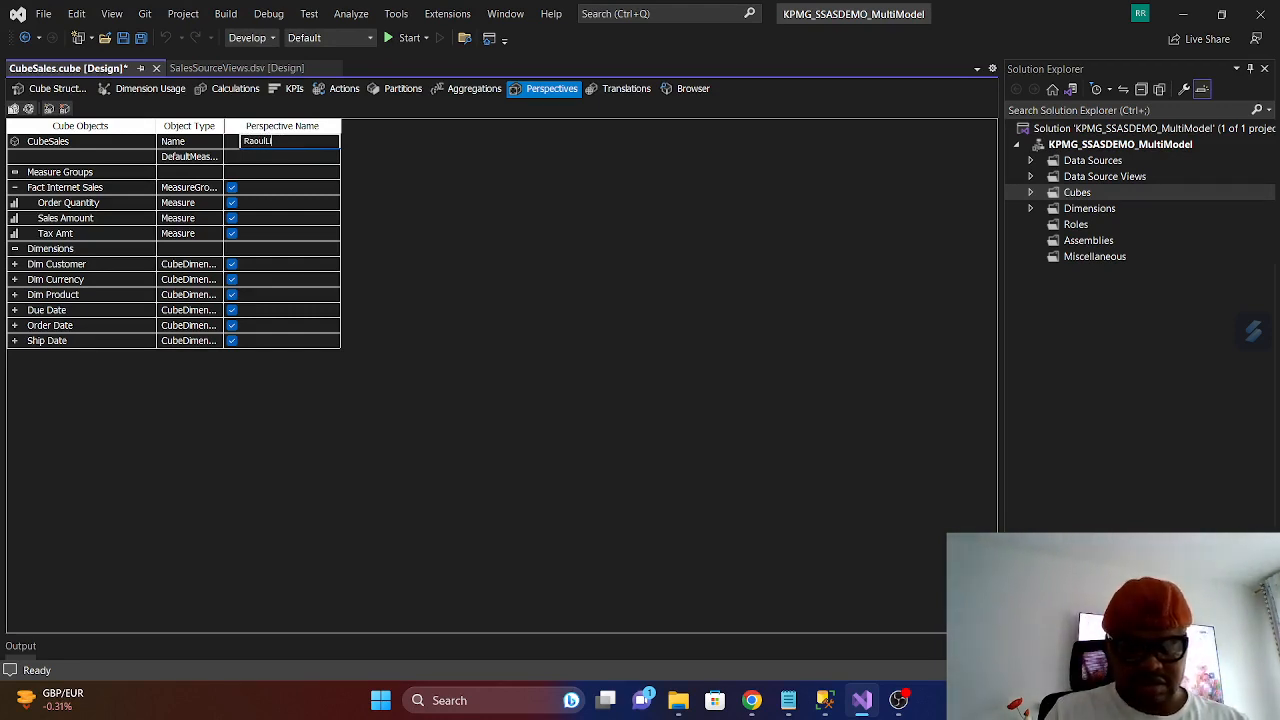
{"action": "type", "text": "Imete"}
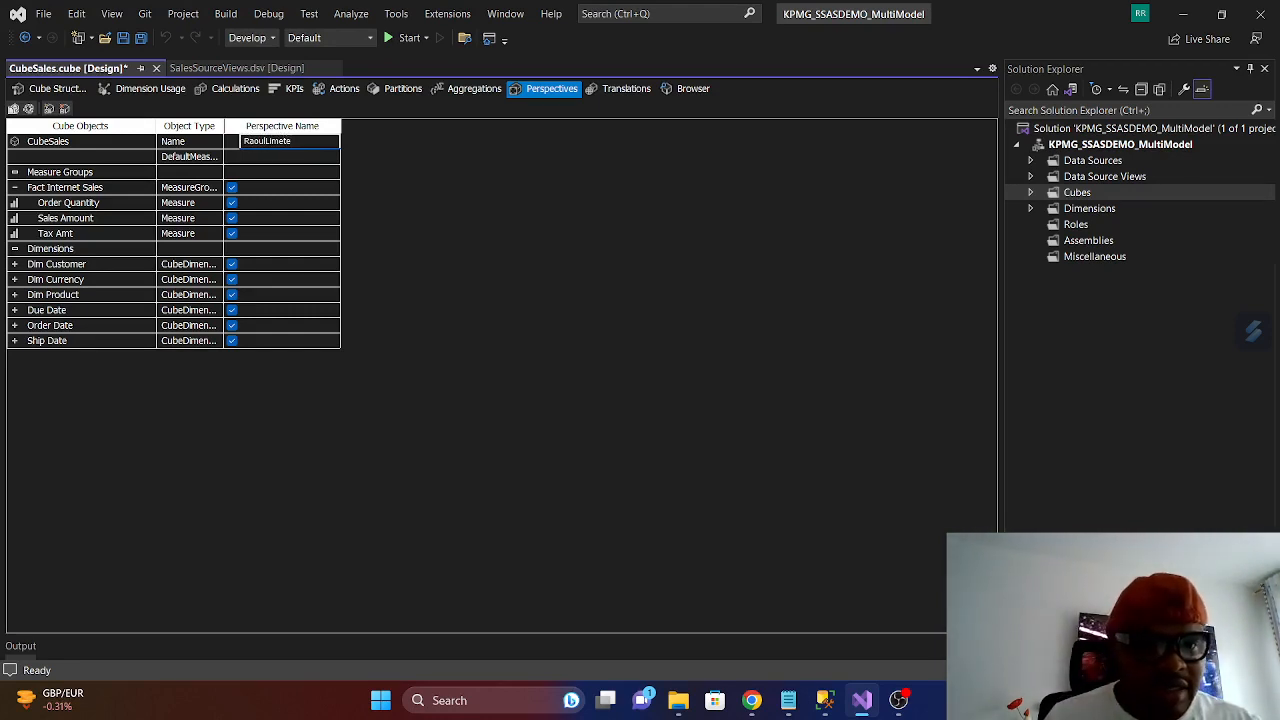
{"action": "left_click", "coordinate": [266, 141]}
{"action": "type", "text": "_"}
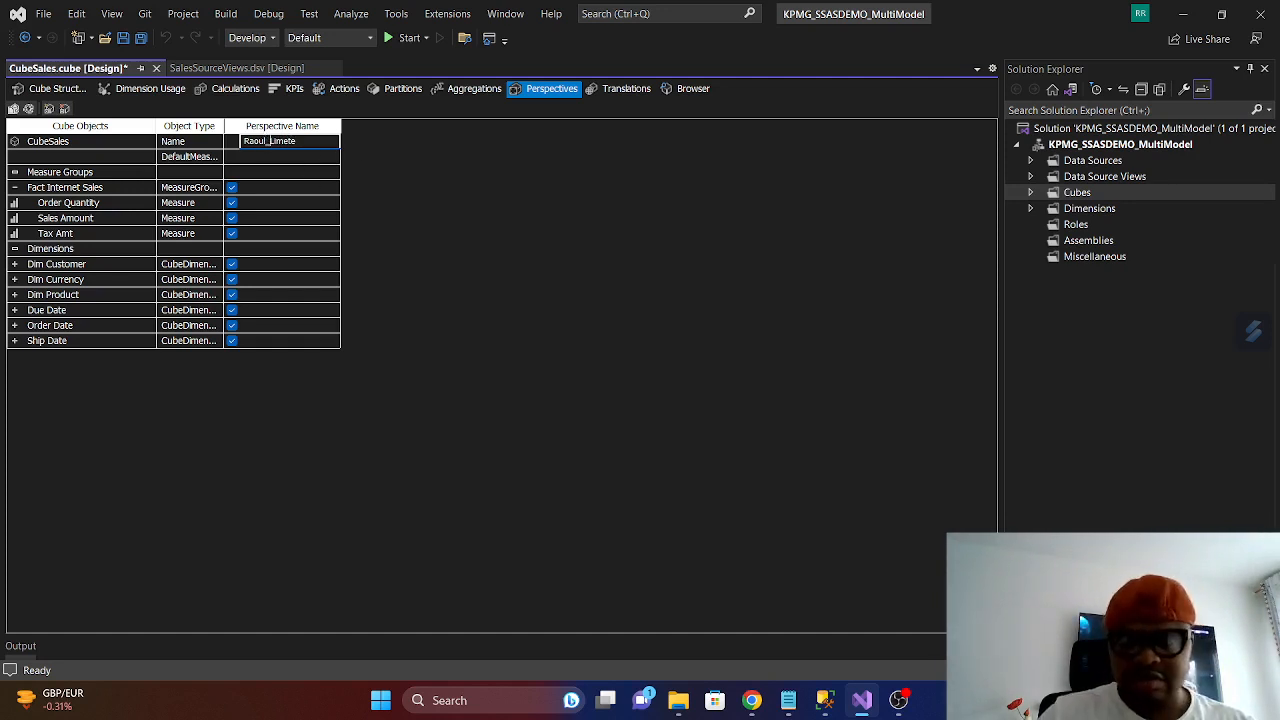
{"action": "left_click", "coordinate": [298, 141]}
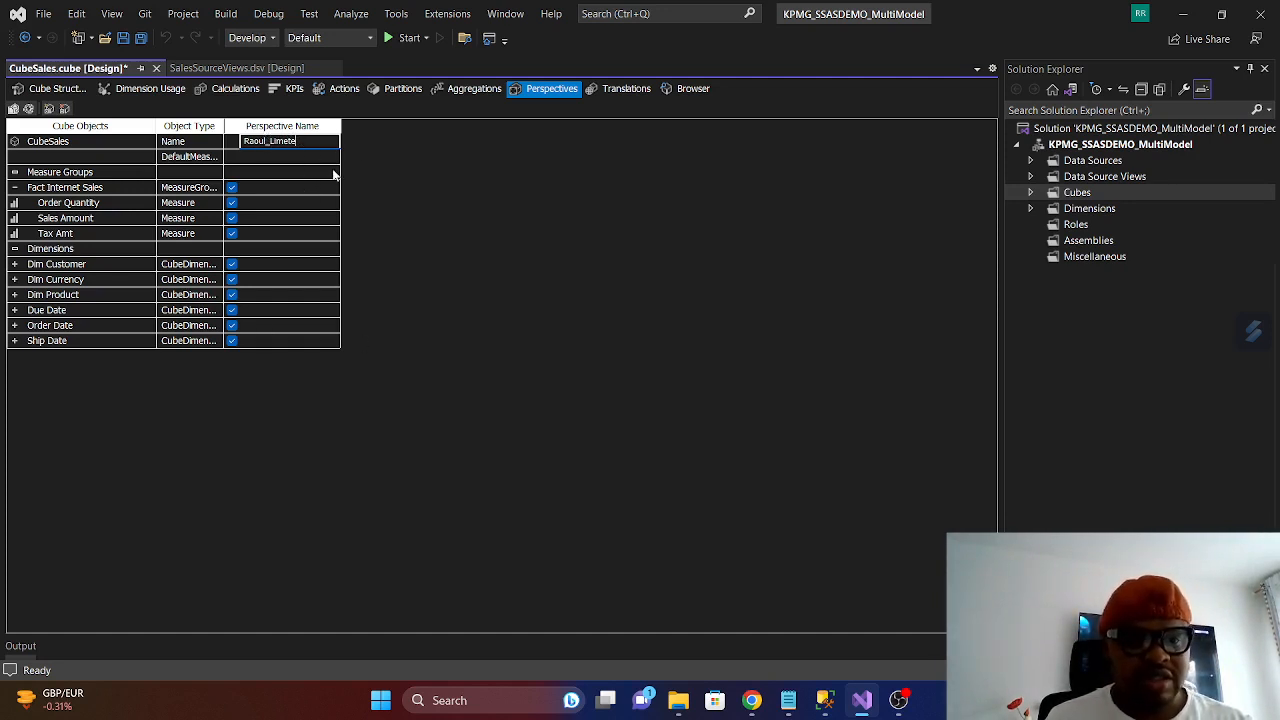
{"action": "type", "text": "d"}
{"action": "left_click", "coordinate": [465, 218]}
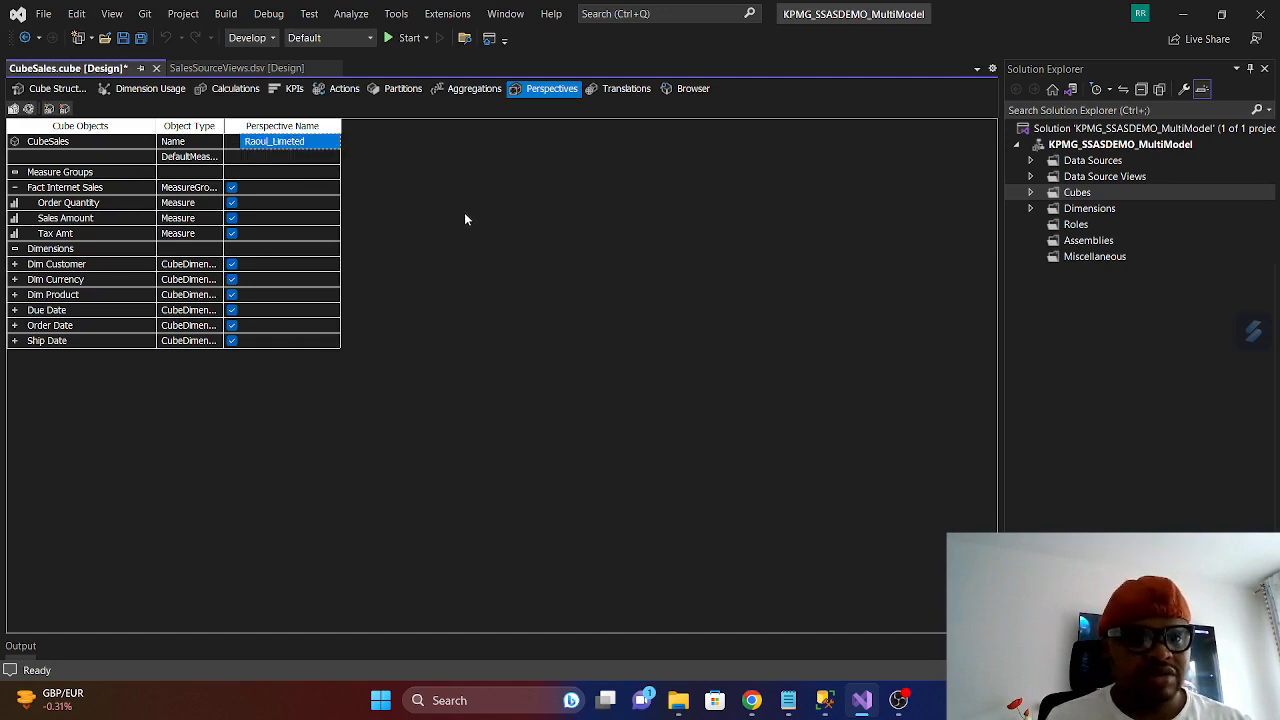
- Exclude the Order Quantity measure and the Dim Currency dimension from the new perspective and save the cube
{"action": "left_click", "coordinate": [232, 203]}
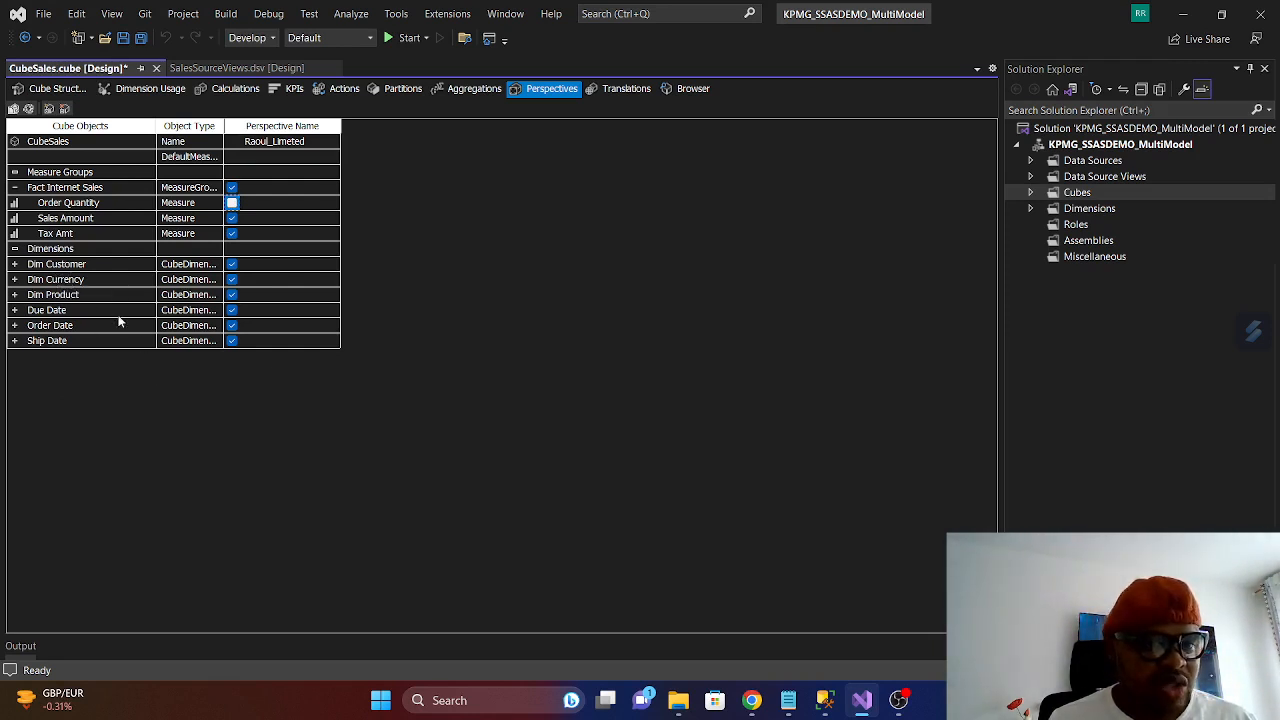
{"action": "left_click", "coordinate": [232, 281]}
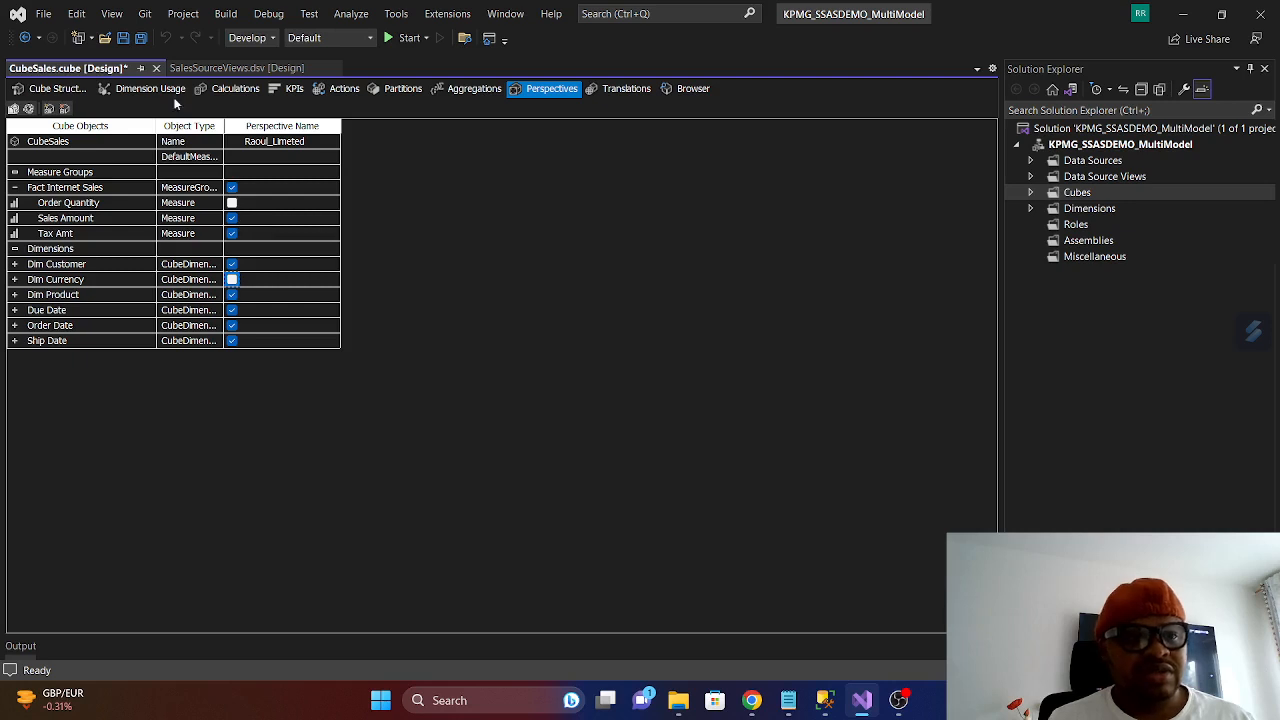
{"action": "left_click", "coordinate": [125, 41]}
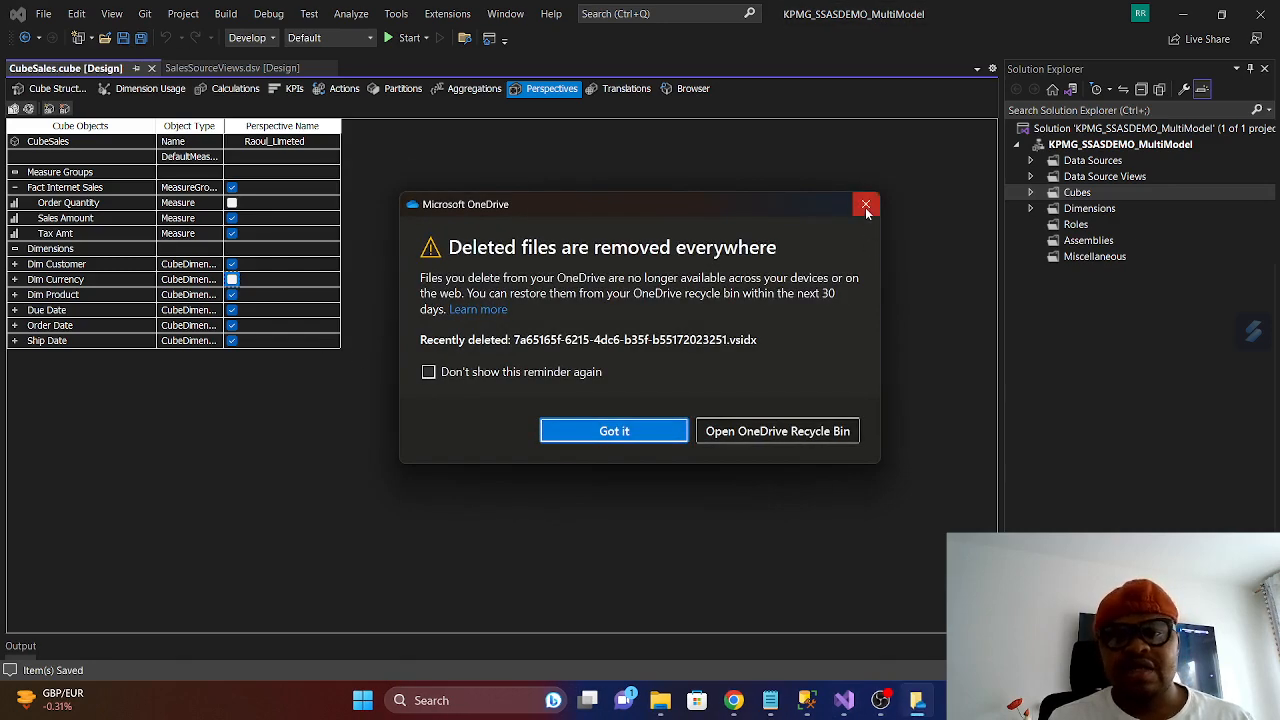
{"action": "left_click", "coordinate": [866, 204]}
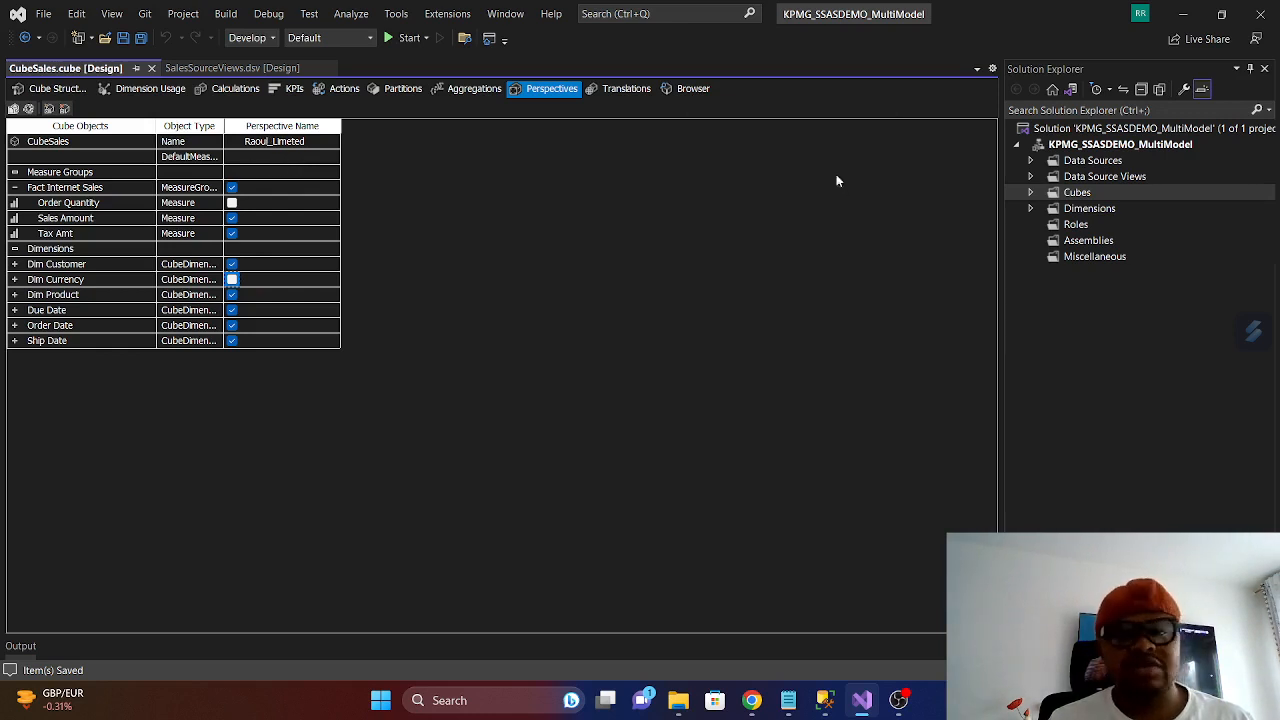
- Open the cube browser for CubeSales and refresh it
{"action": "left_click", "coordinate": [689, 89]}
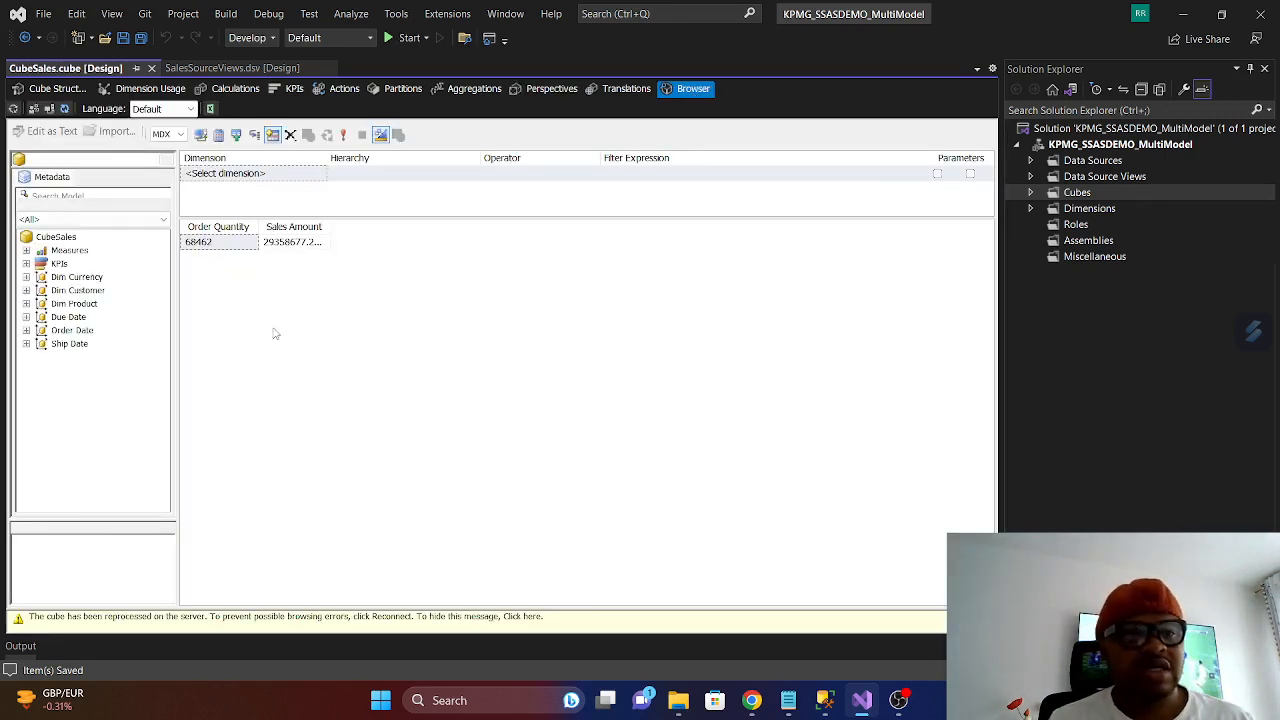
{"action": "left_click", "coordinate": [66, 109]}
{"action": "left_click", "coordinate": [64, 108]}
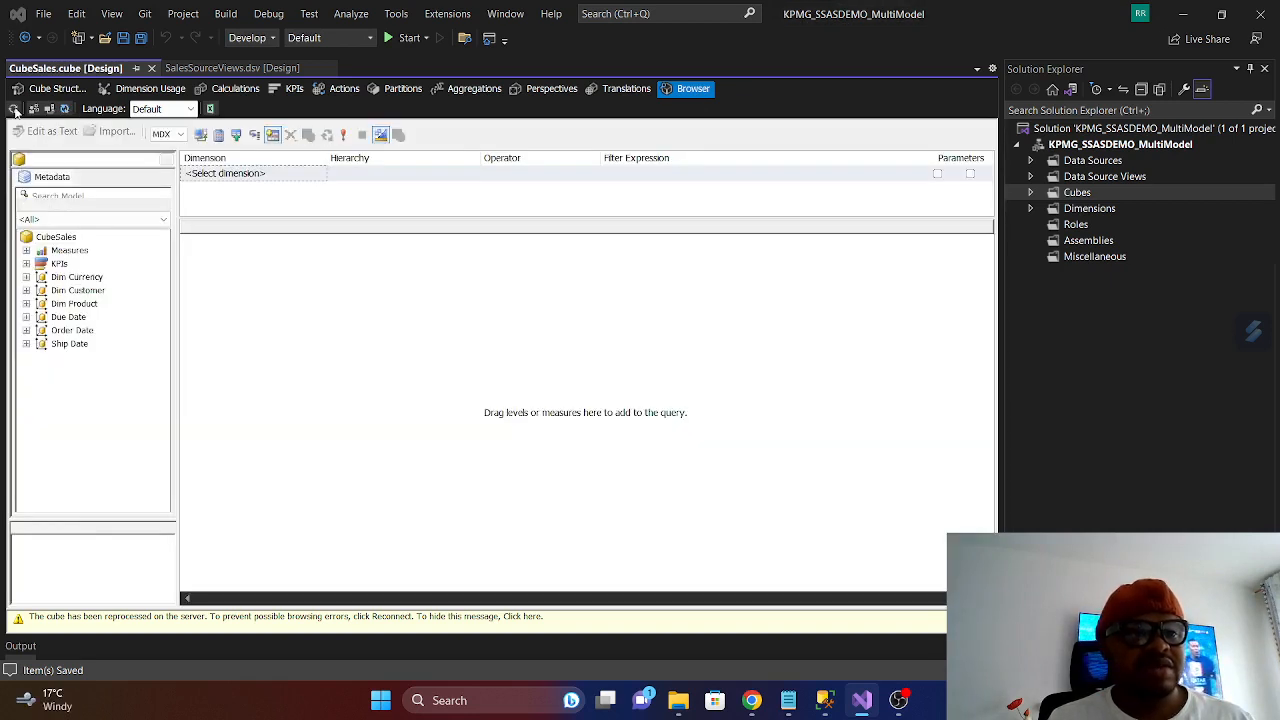
- Build and deploy the project, run a Process Full on CubeSales, and close the processing and deployment windows
{"action": "left_click", "coordinate": [14, 109]}
{"action": "left_click", "coordinate": [720, 378]}
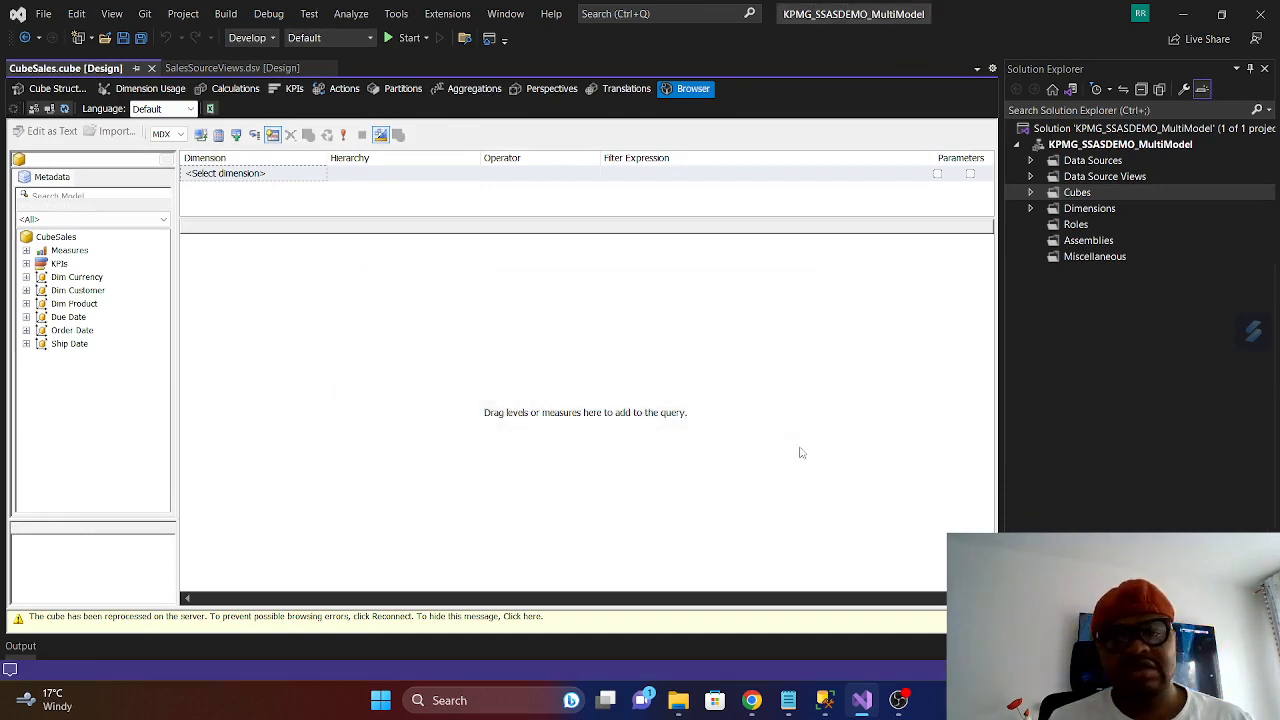
{"action": "left_click", "coordinate": [792, 392]}
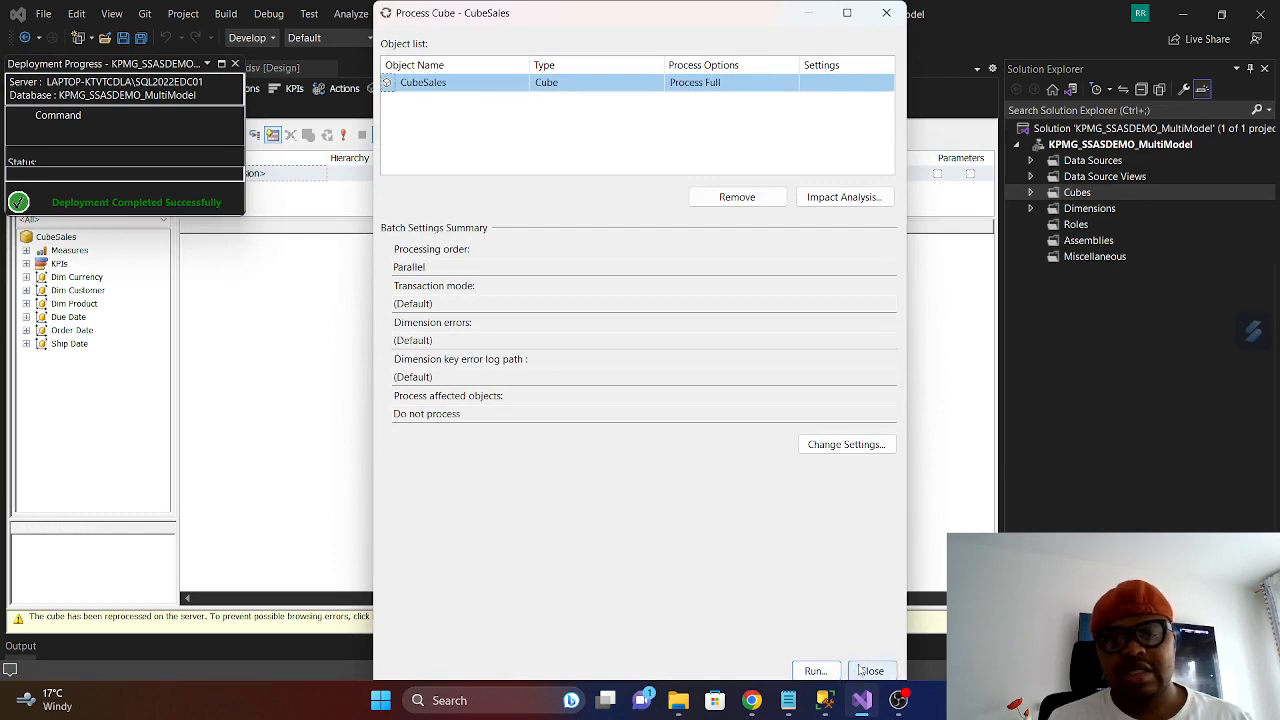
{"action": "left_click", "coordinate": [815, 670]}
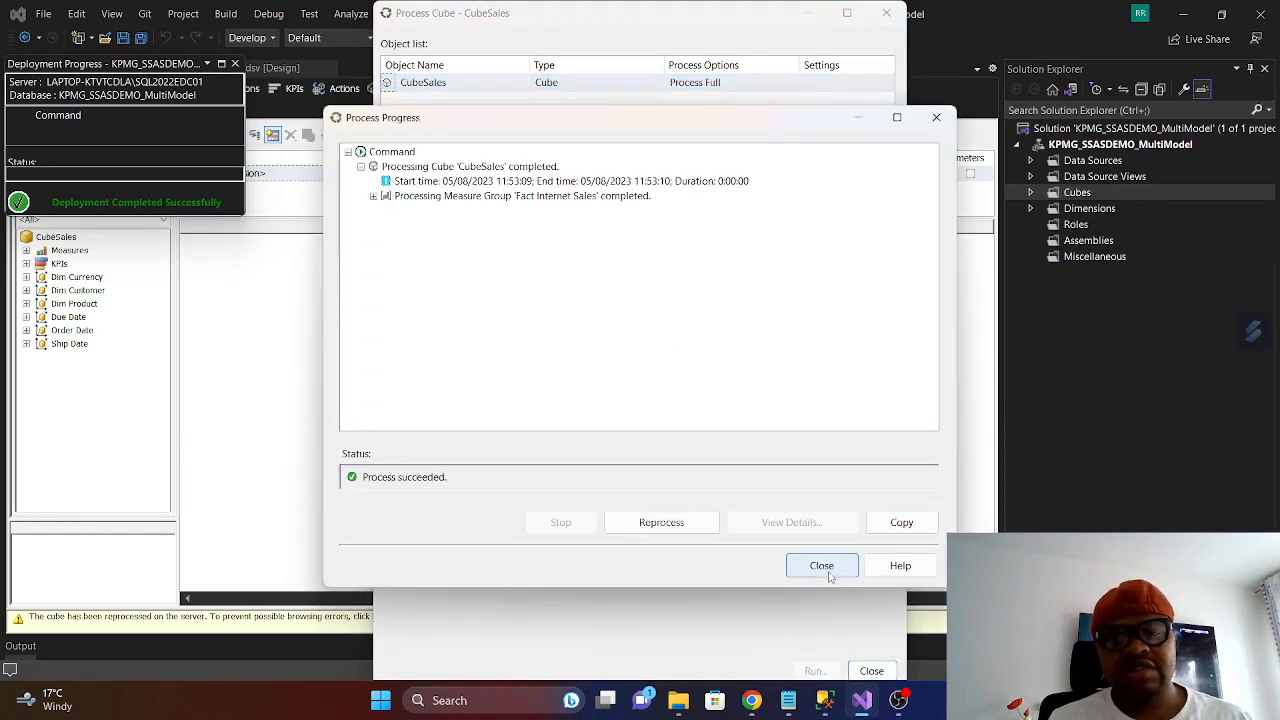
{"action": "left_click", "coordinate": [822, 566]}
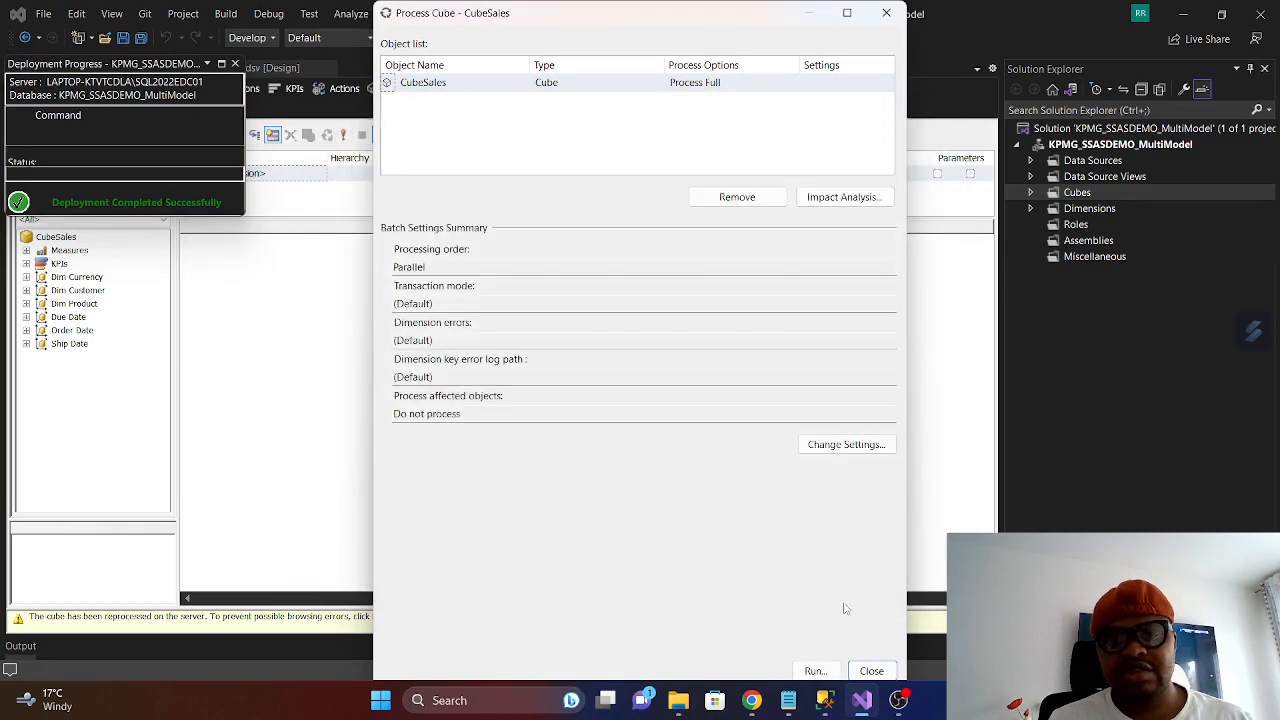
{"action": "left_click", "coordinate": [869, 671]}
{"action": "left_click", "coordinate": [235, 64]}
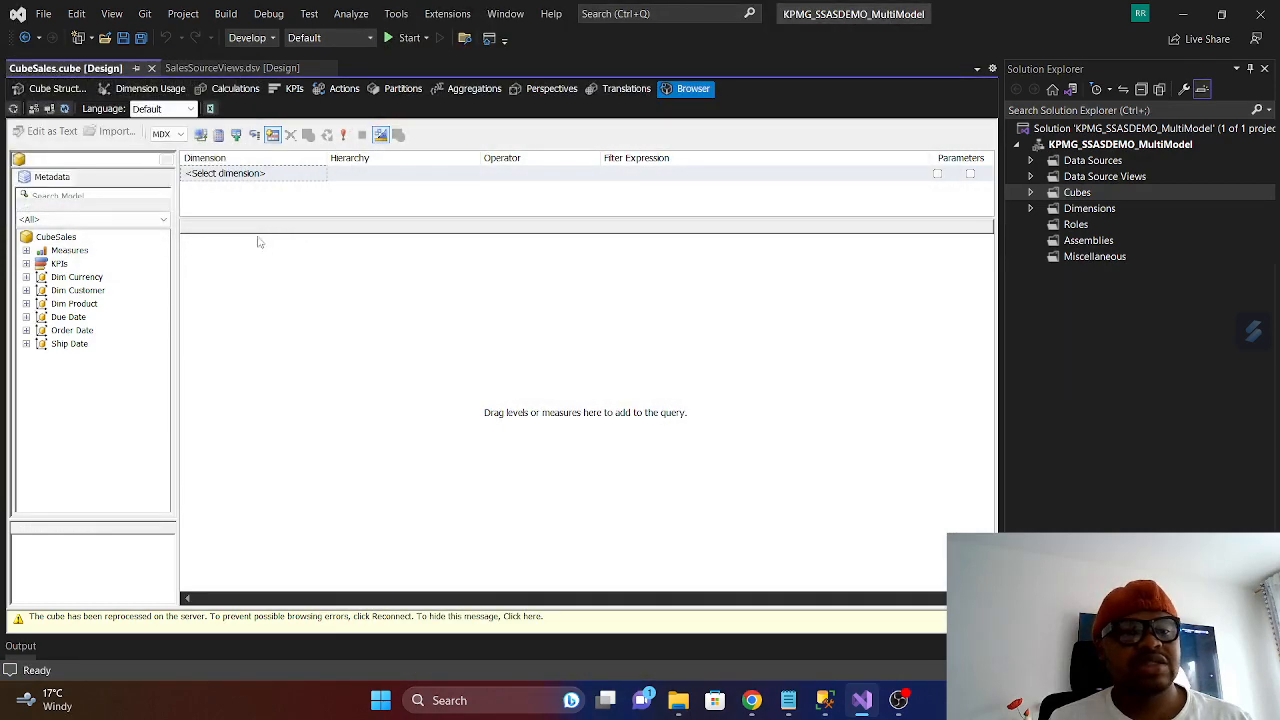
- Refresh the cube browser and examine the Fact Internet Sales measures available in CubeSales
{"action": "left_click", "coordinate": [65, 108]}
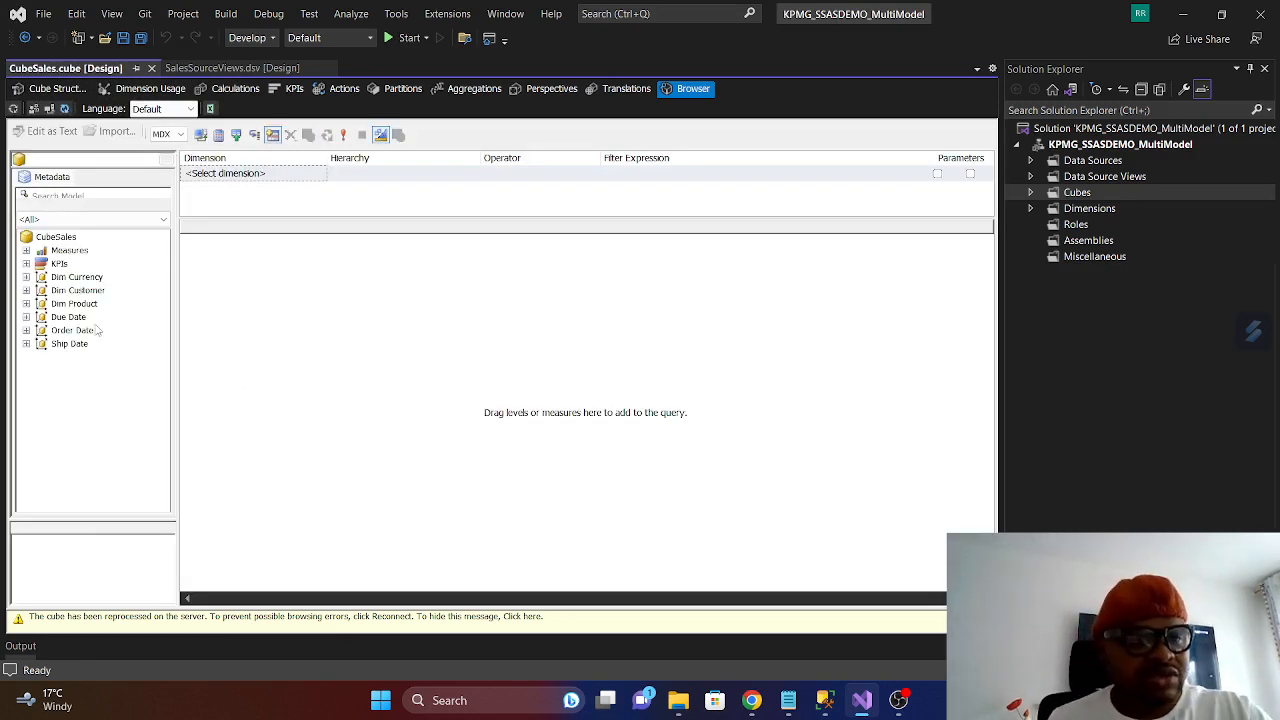
{"action": "left_click", "coordinate": [27, 250]}
{"action": "left_click", "coordinate": [41, 264]}
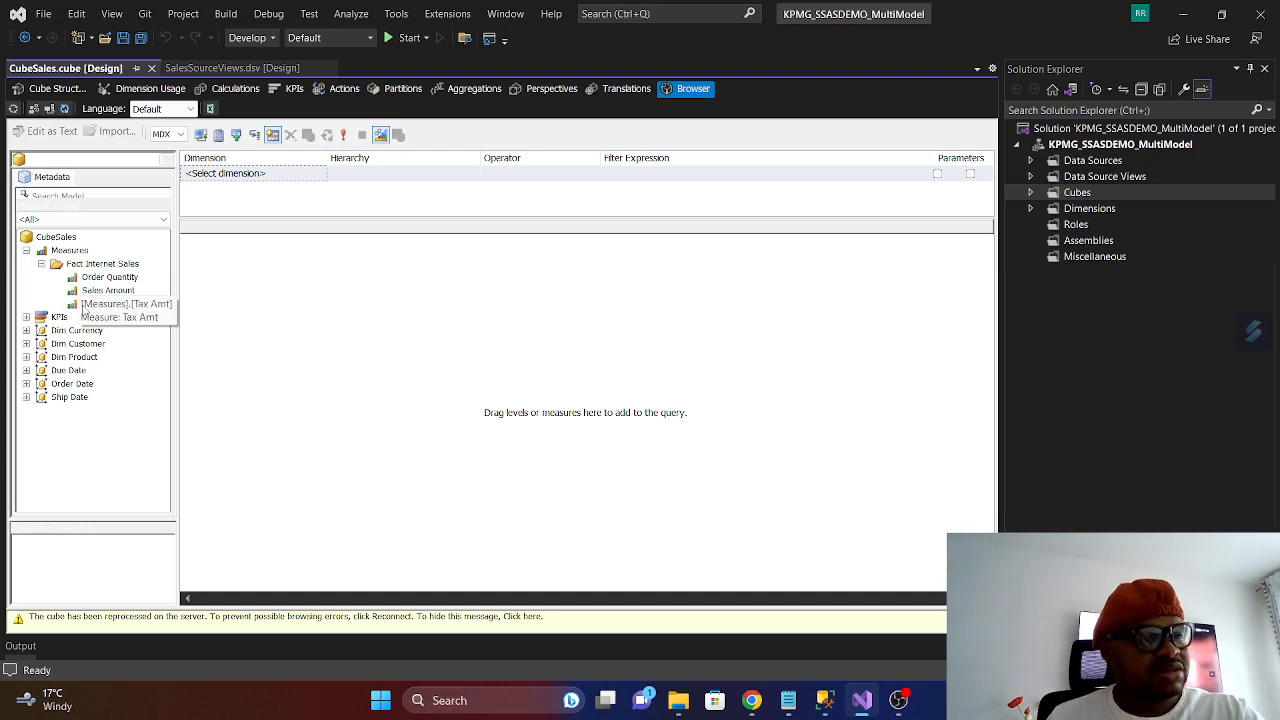
{"action": "left_click", "coordinate": [27, 251]}
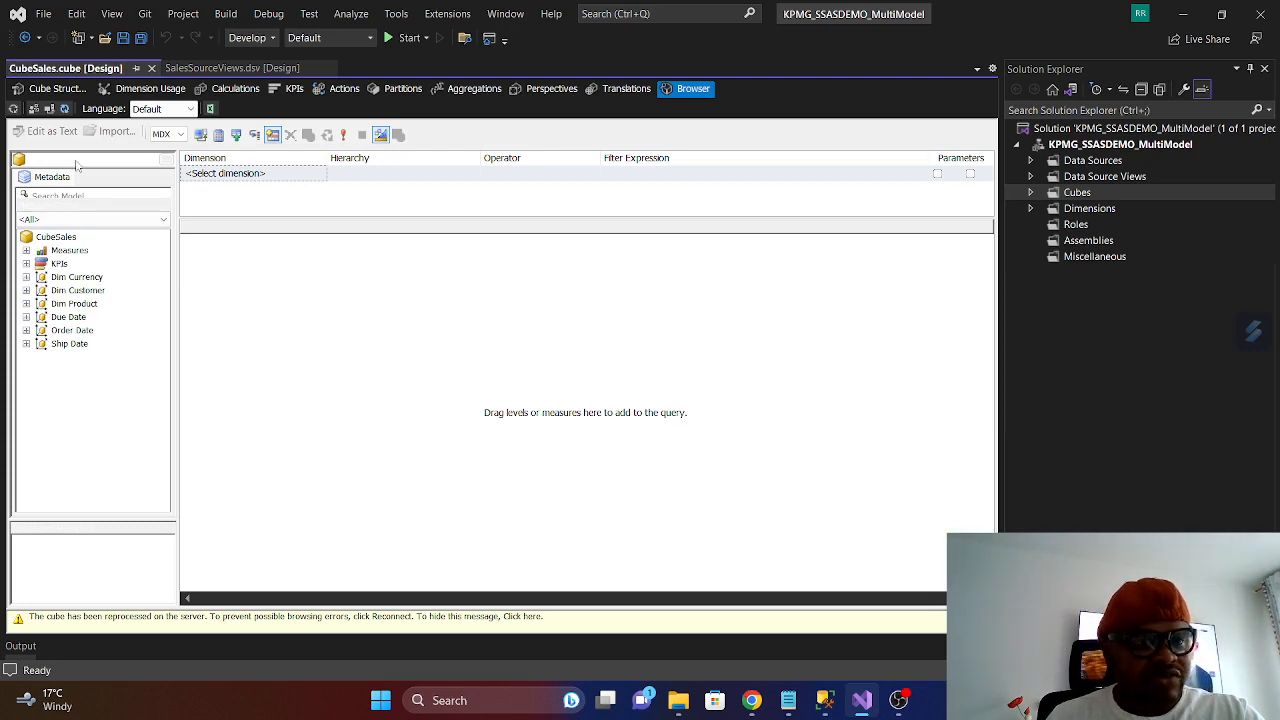
- Switch the cube browser from CubeSales to the new perspective and expand its Fact Internet Sales measures
{"action": "left_click", "coordinate": [167, 160]}
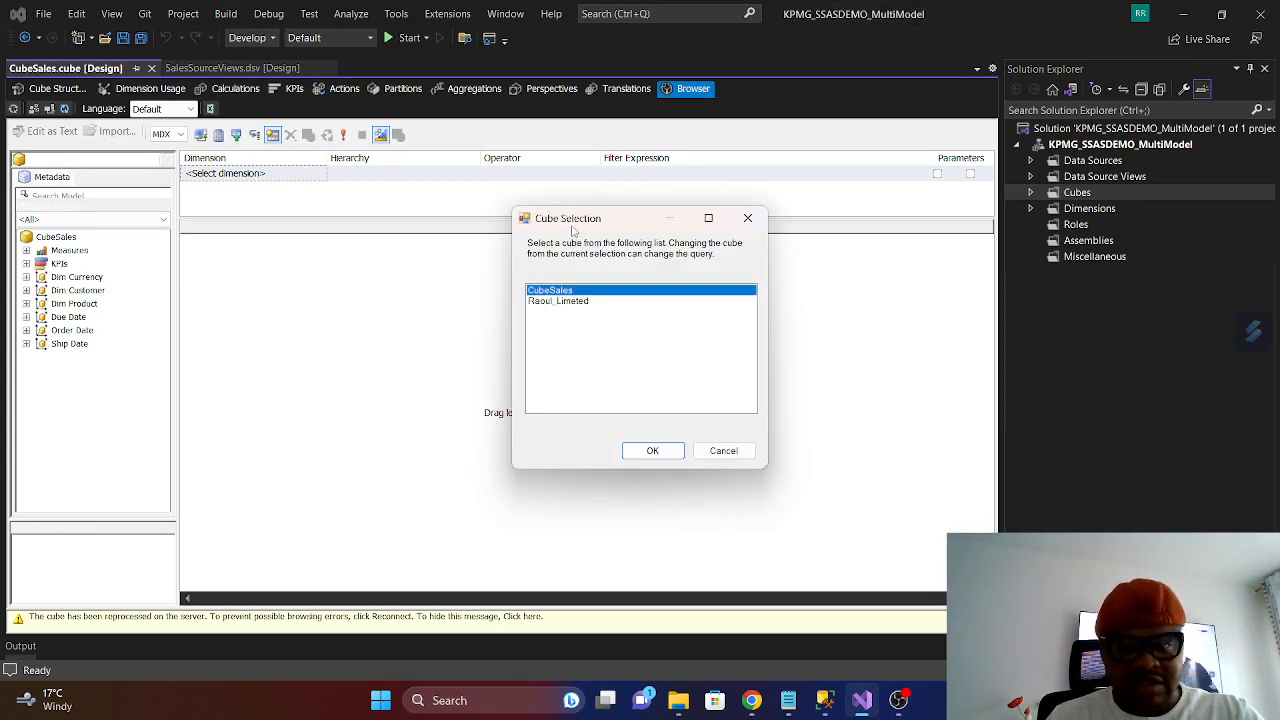
{"action": "left_click", "coordinate": [555, 302]}
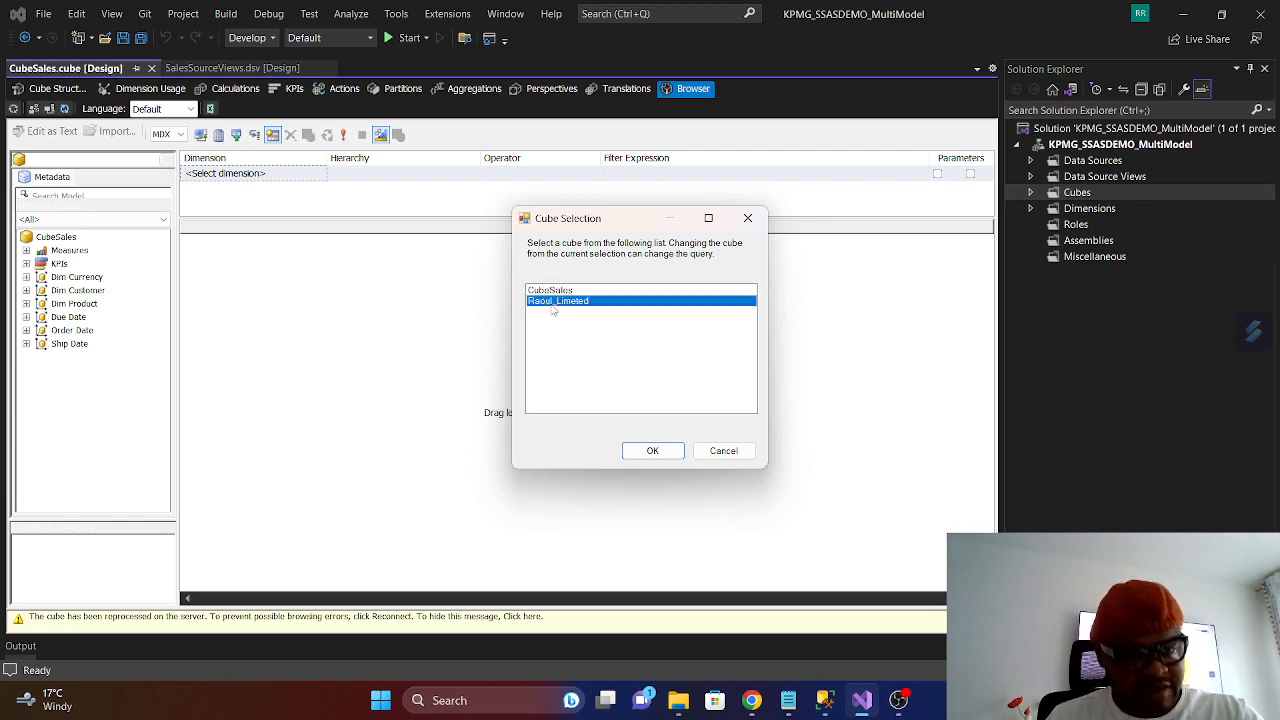
{"action": "left_click", "coordinate": [652, 451]}
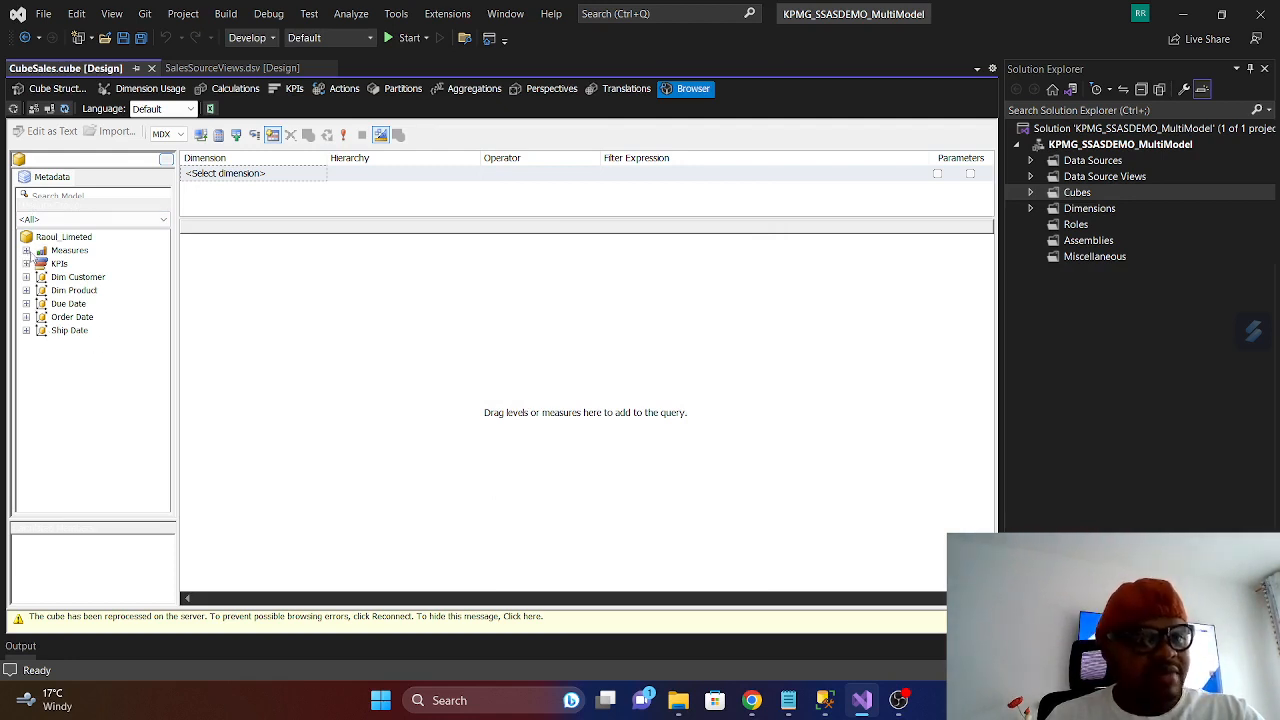
{"action": "left_click", "coordinate": [26, 250]}
{"action": "left_click", "coordinate": [41, 263]}
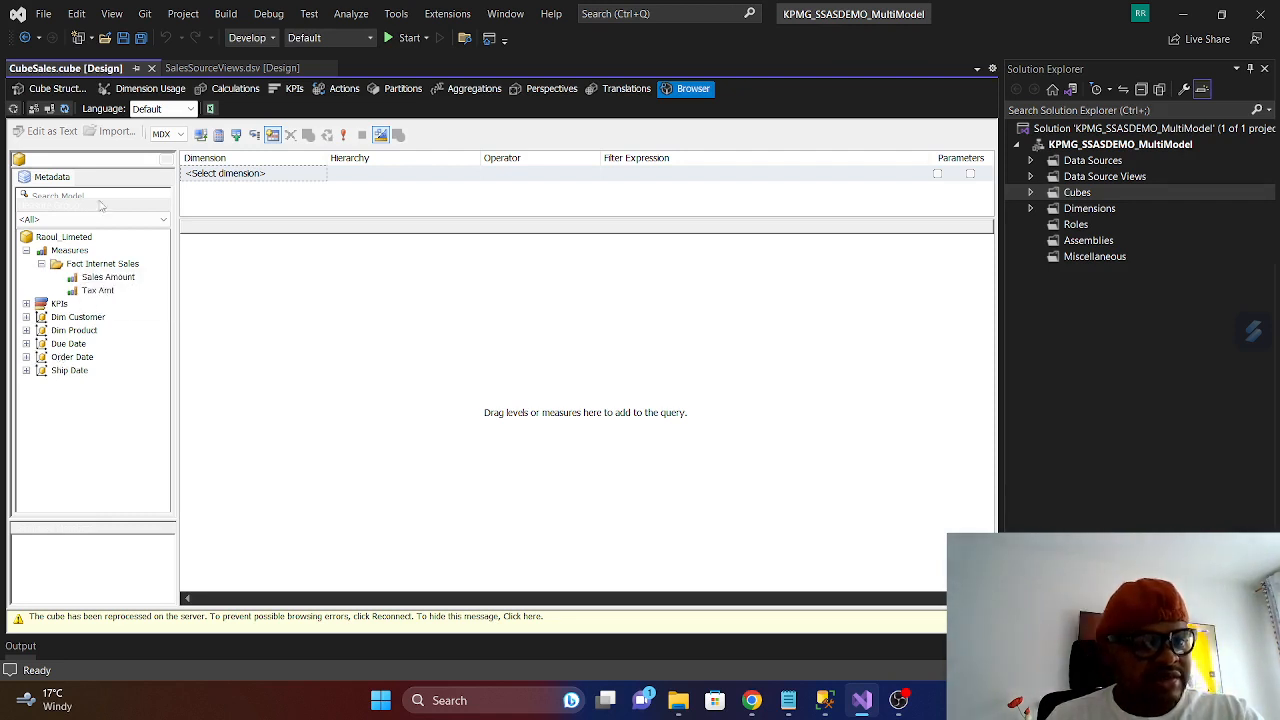
- Build and deploy the project again, run a Process Full on CubeSales, and close the processing and deployment windows
{"action": "left_click", "coordinate": [33, 108]}
{"action": "left_click", "coordinate": [720, 377]}
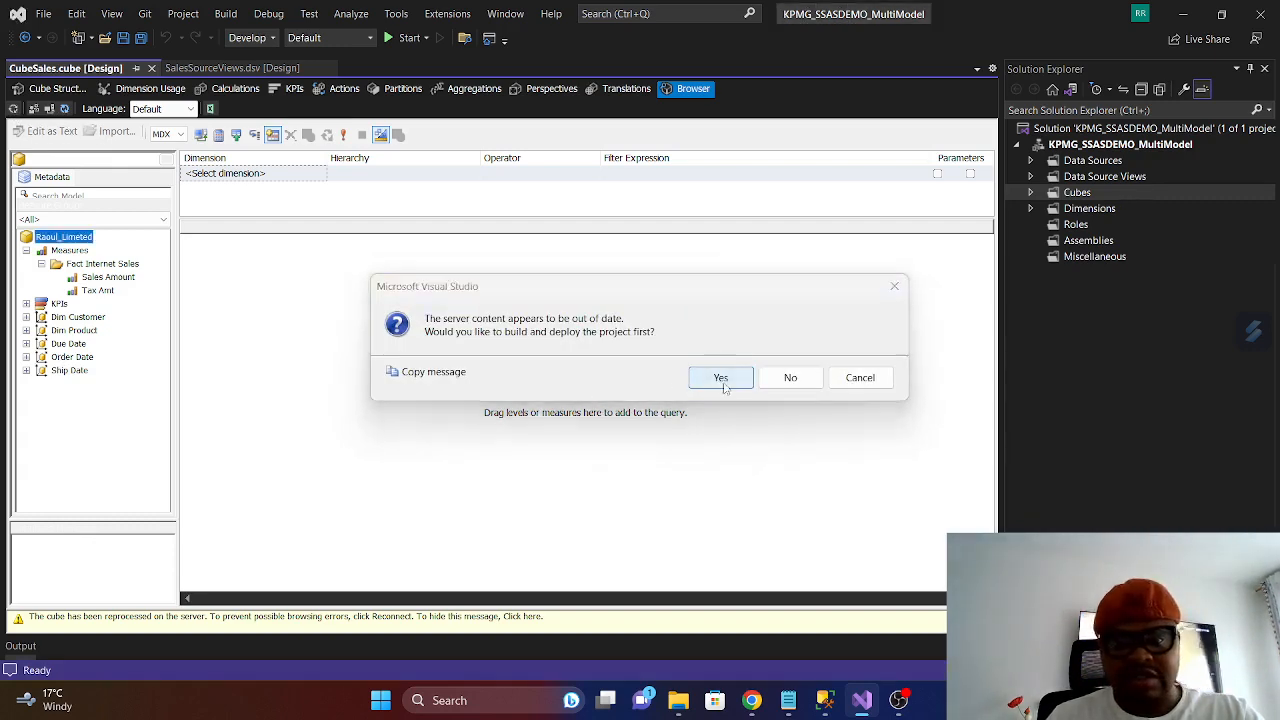
{"action": "left_click", "coordinate": [788, 392]}
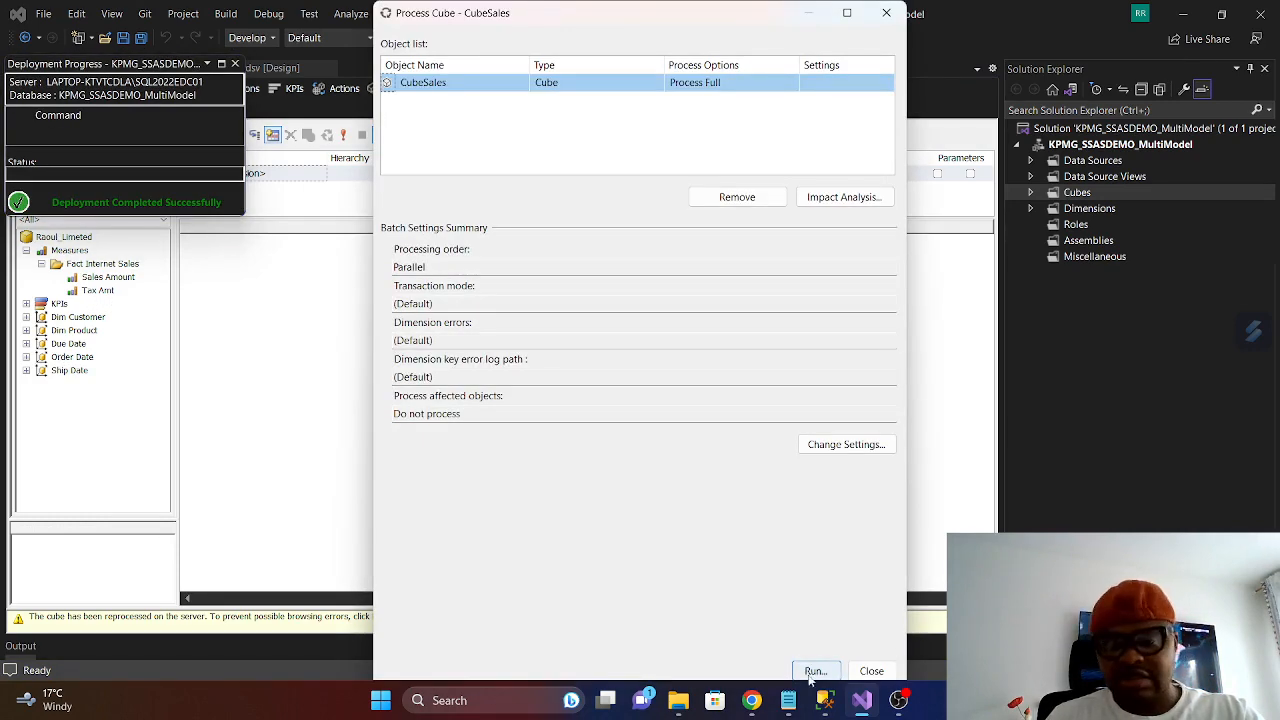
{"action": "left_click", "coordinate": [815, 671]}
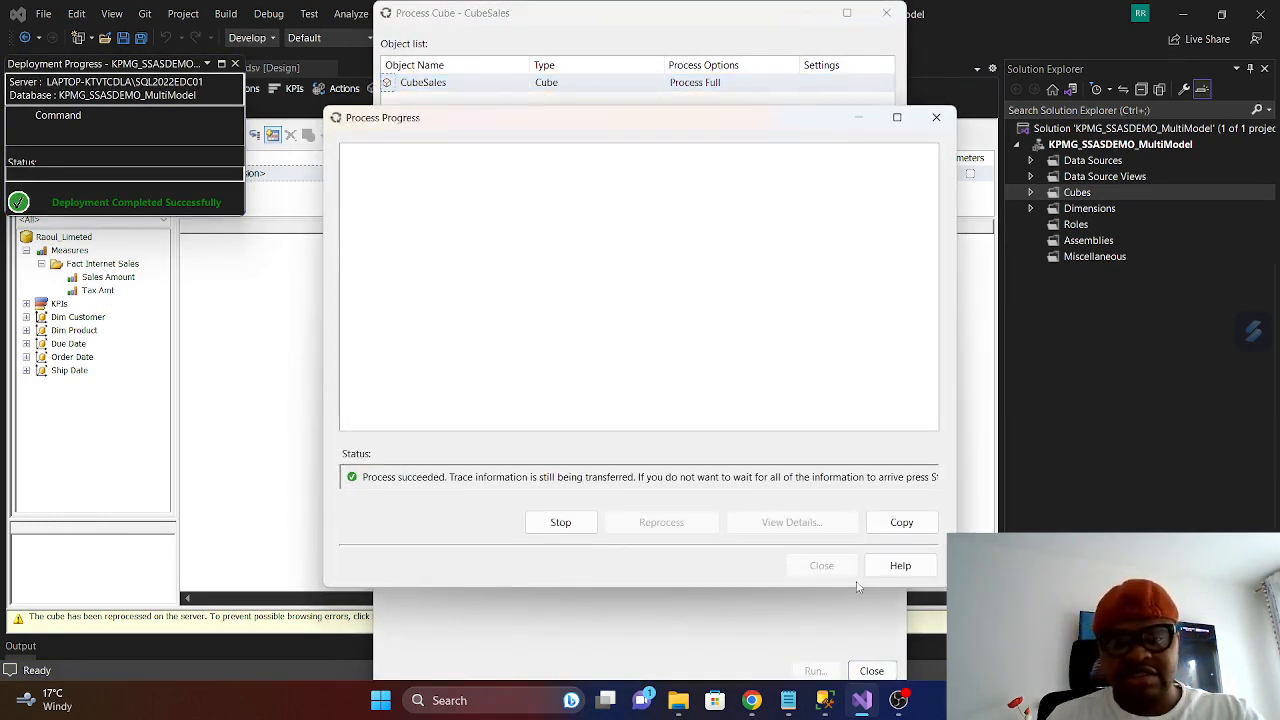
{"action": "left_click", "coordinate": [823, 566]}
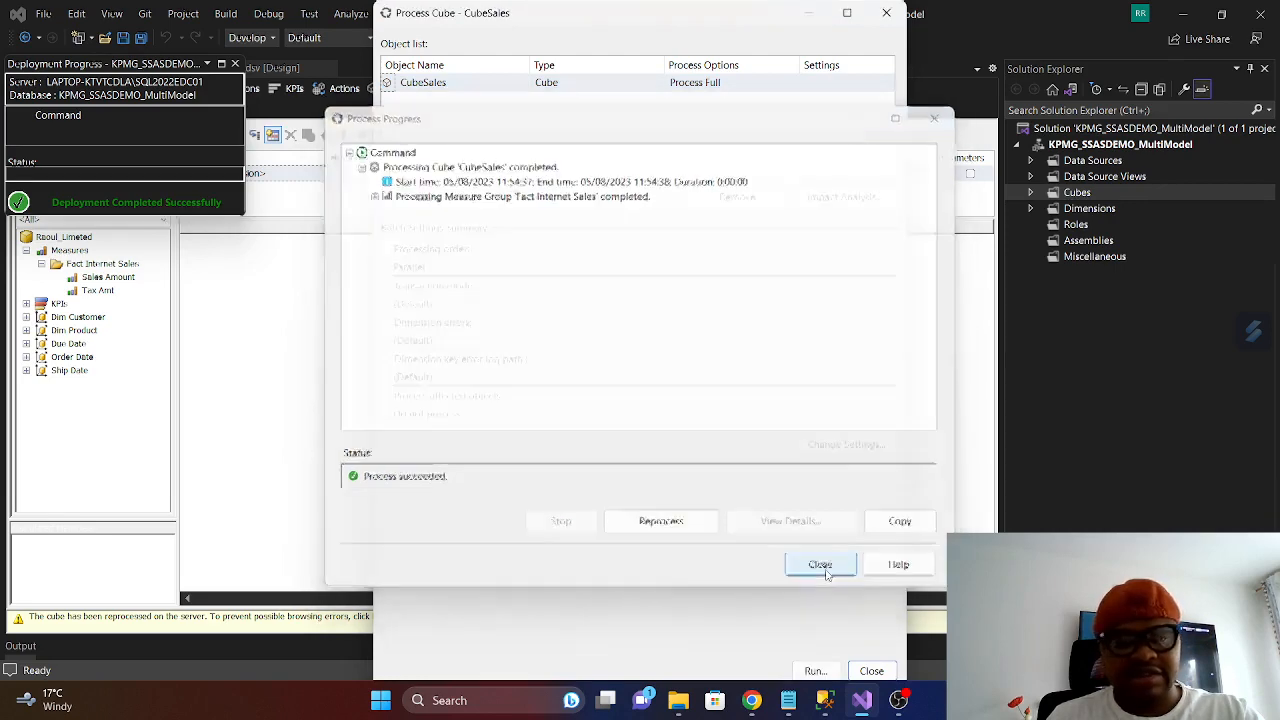
{"action": "left_click", "coordinate": [871, 671]}
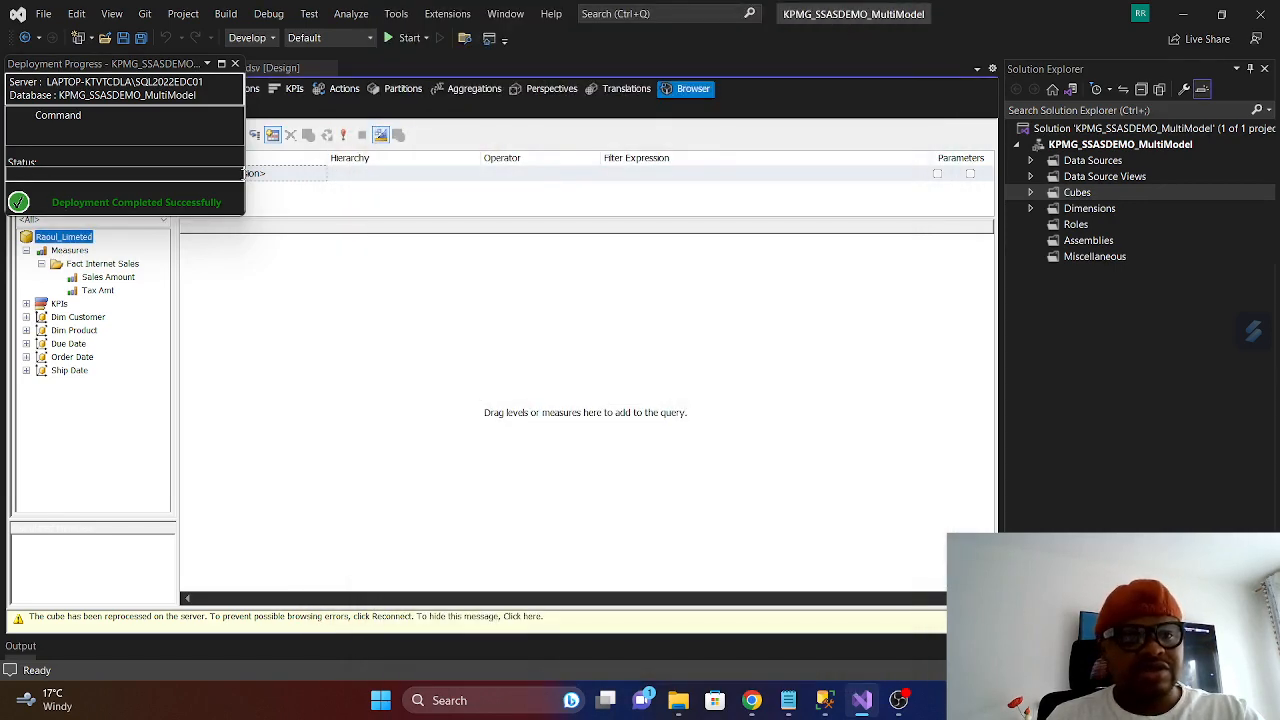
{"action": "left_click", "coordinate": [234, 64]}
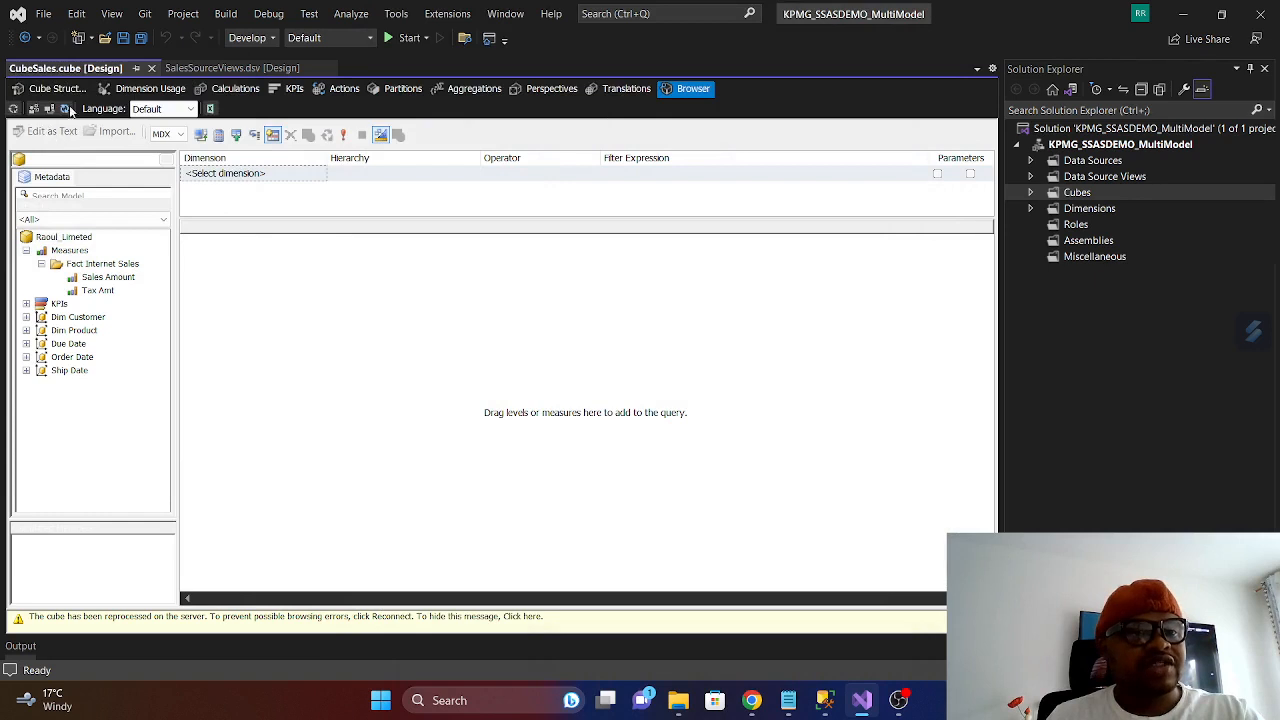
- Refresh the cube browser and expand the limited perspective's Fact Internet Sales measures
{"action": "left_click", "coordinate": [65, 108]}
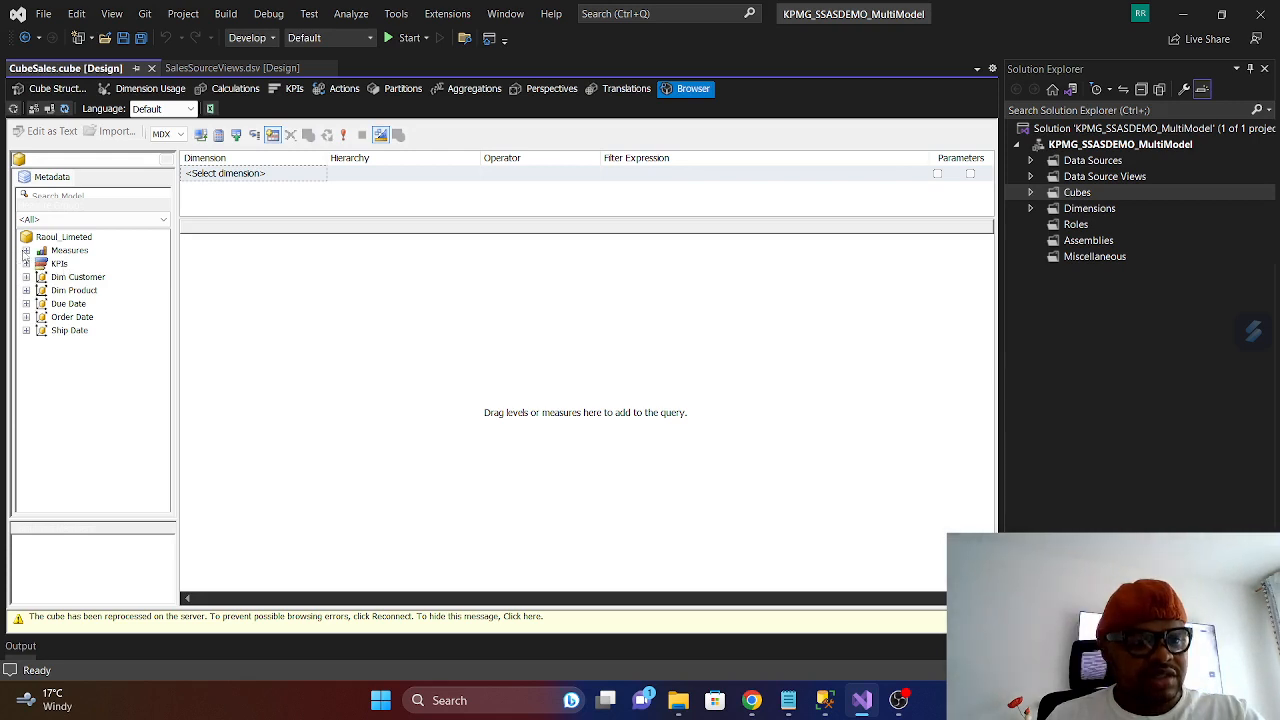
{"action": "left_click", "coordinate": [26, 250]}
{"action": "left_click", "coordinate": [42, 264]}
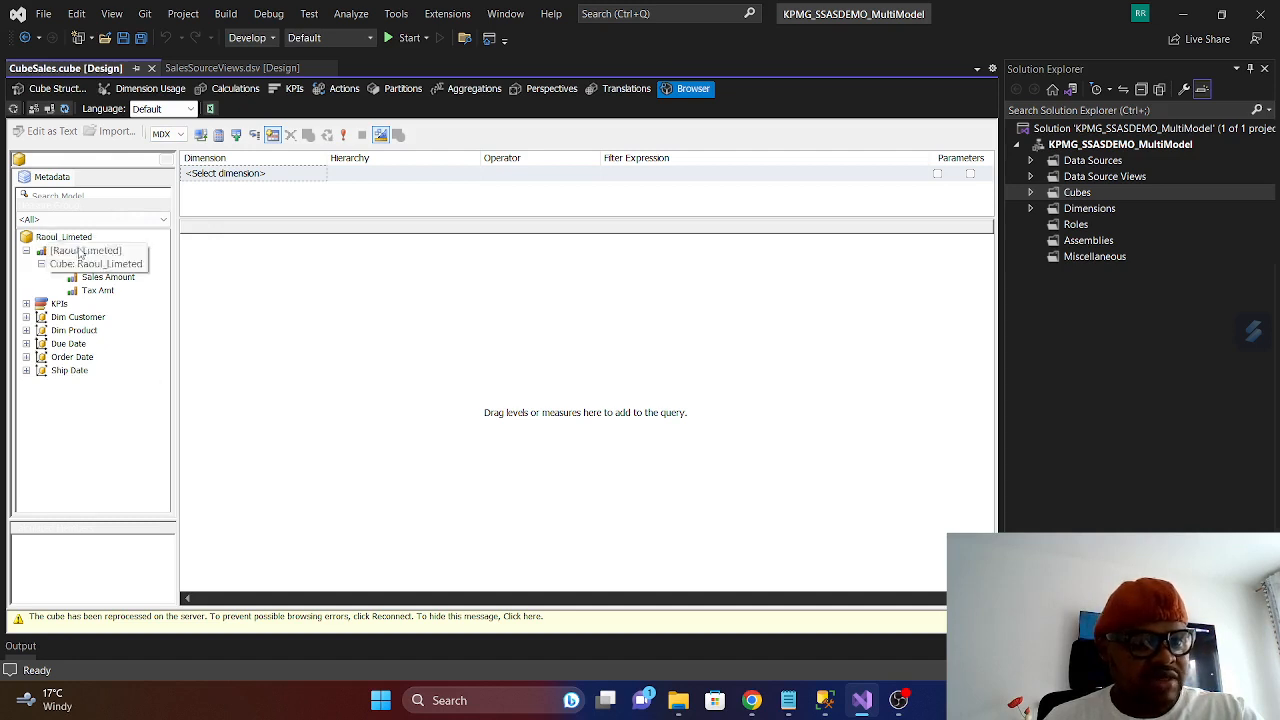
- Switch the cube browser to CubeSales and examine its Order Quantity measure and Dim Currency dimension
{"action": "left_click", "coordinate": [168, 161]}
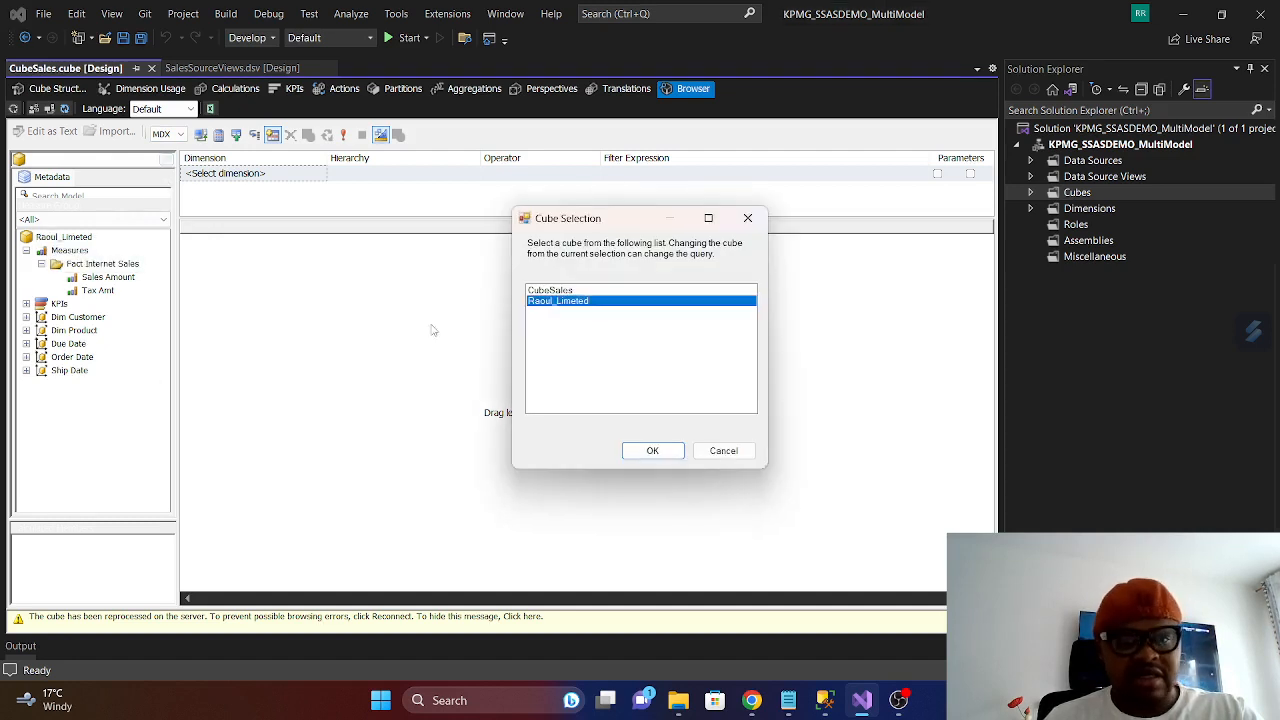
{"action": "left_click", "coordinate": [552, 292]}
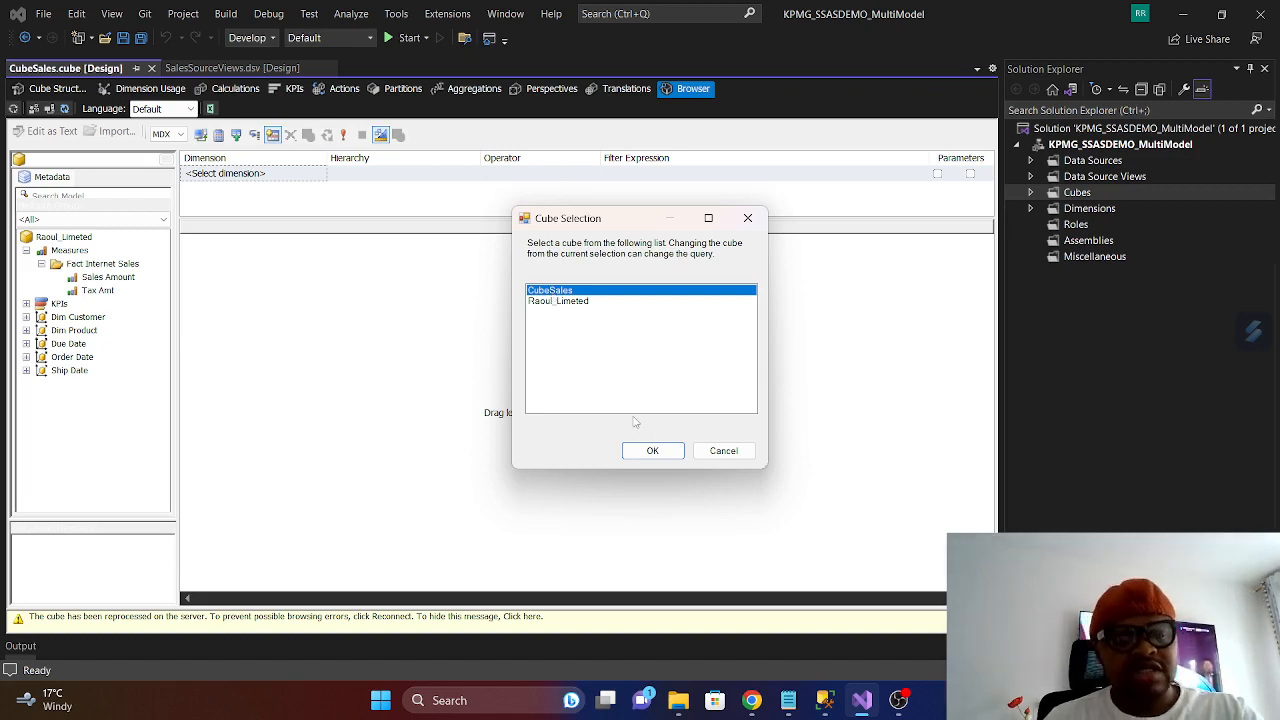
{"action": "left_click", "coordinate": [653, 451]}
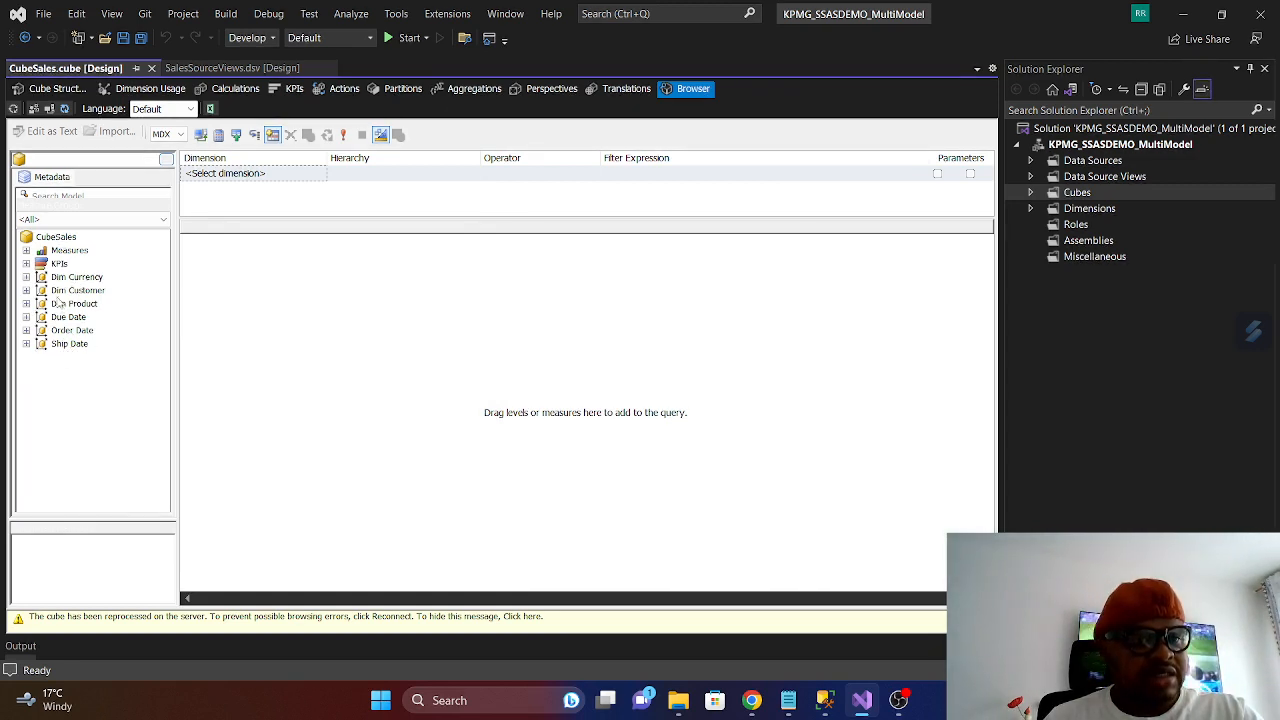
{"action": "left_click", "coordinate": [26, 250]}
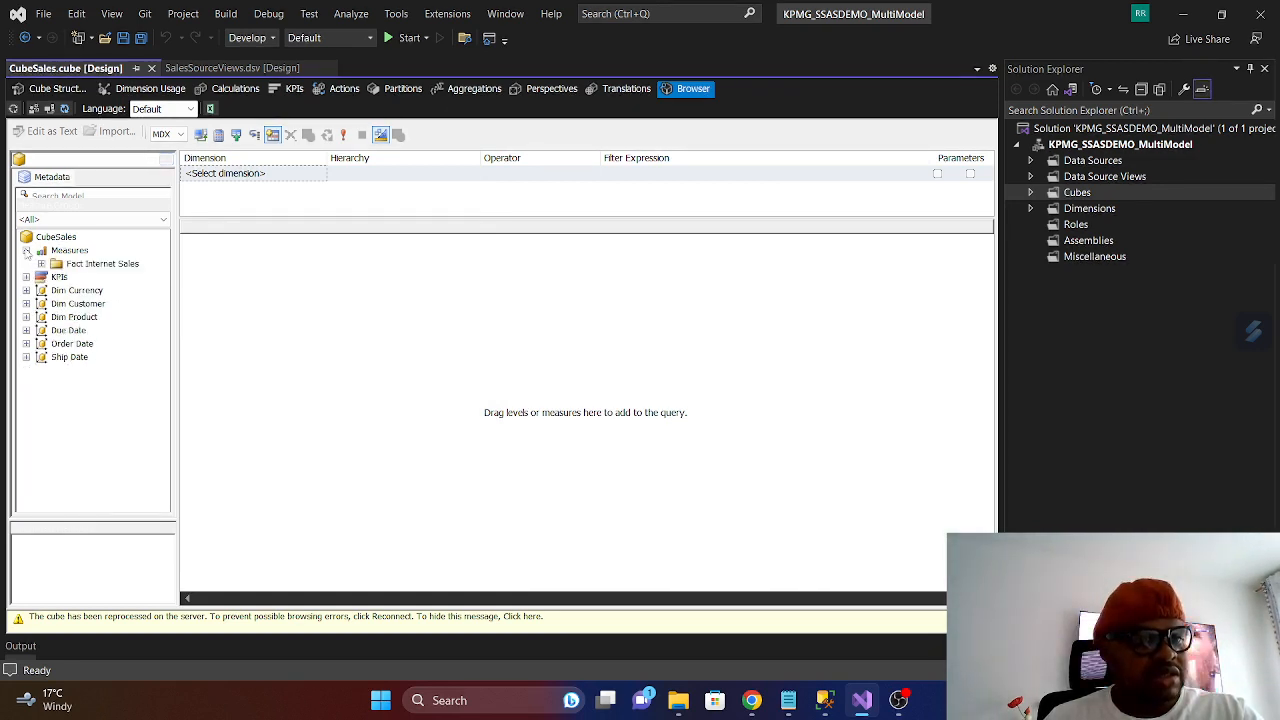
{"action": "left_click", "coordinate": [41, 264]}
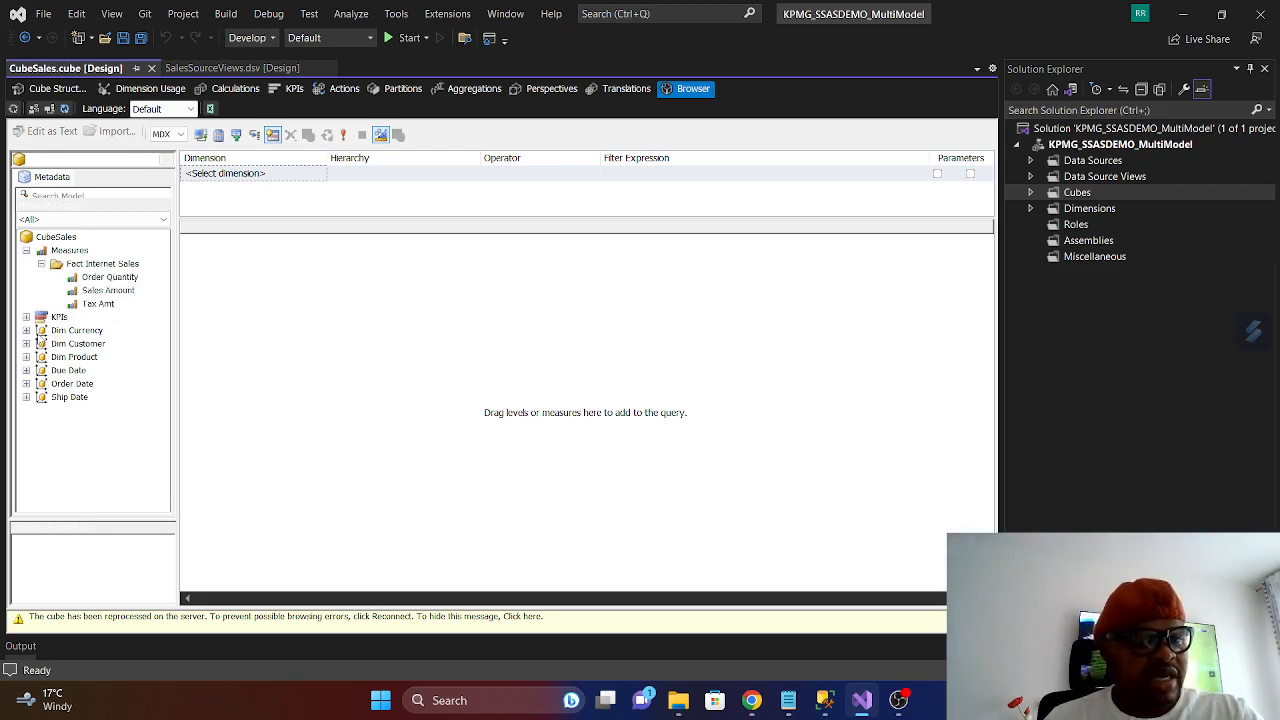
{"action": "left_click", "coordinate": [104, 279]}
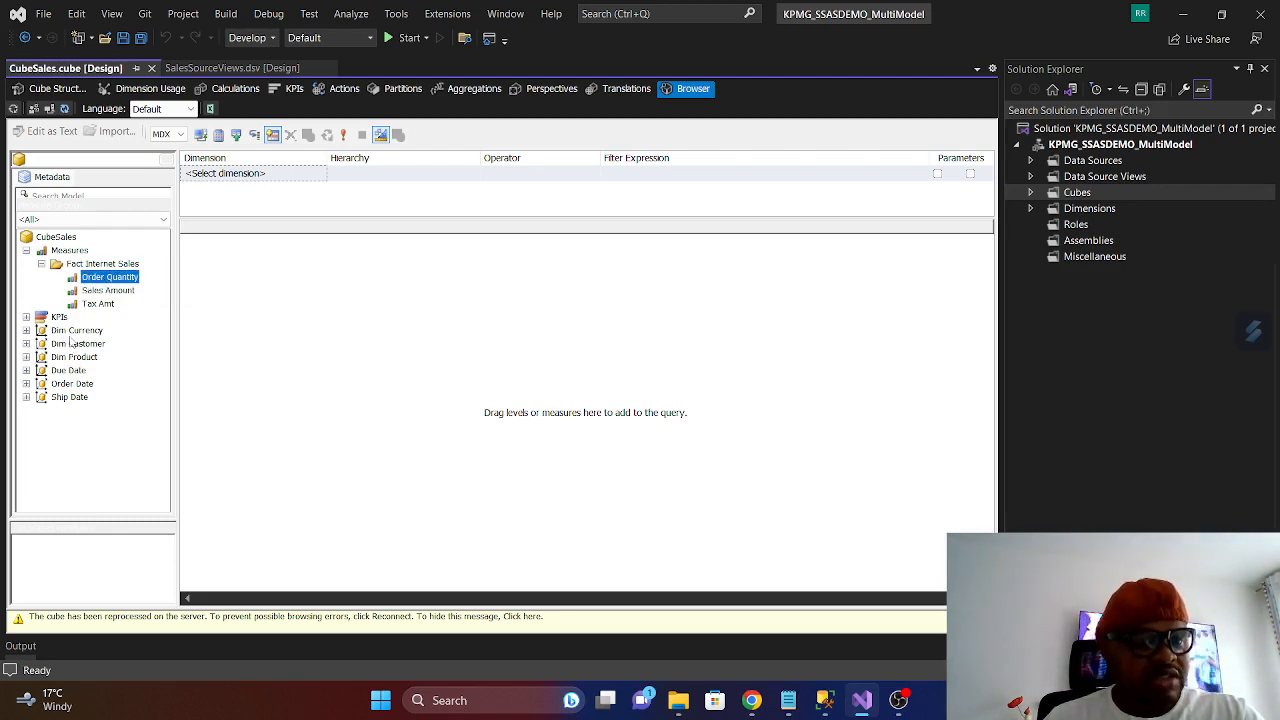
{"action": "left_click", "coordinate": [66, 331]}
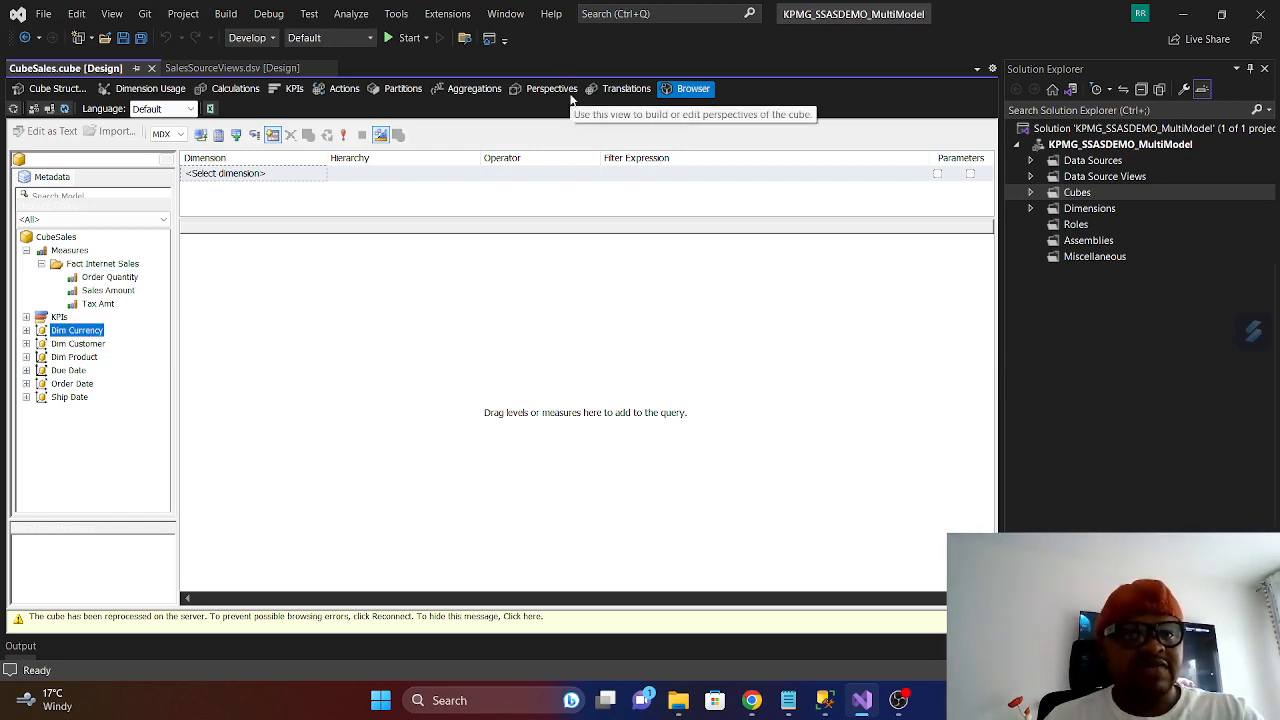
- Review the CubeSales dimensions and Fact Internet Sales measures once more, leaving the Measures node collapsed
{"action": "left_click", "coordinate": [41, 264]}
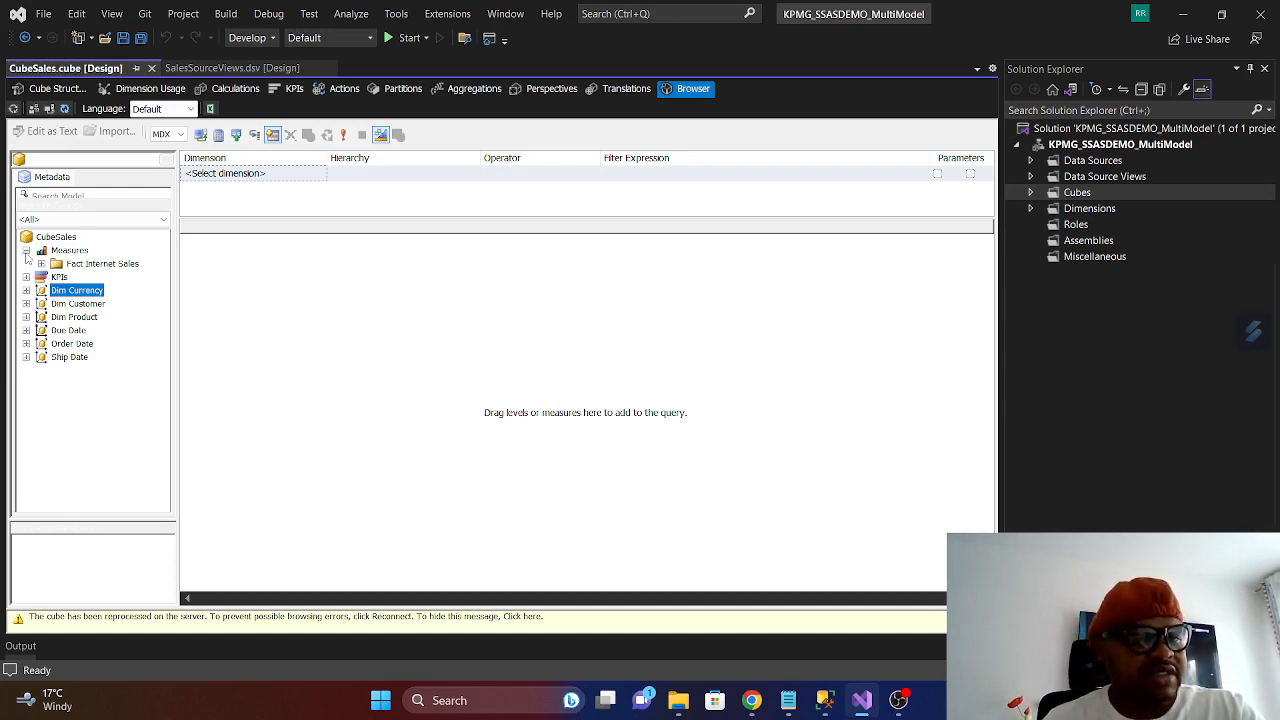
{"action": "left_click", "coordinate": [26, 251]}
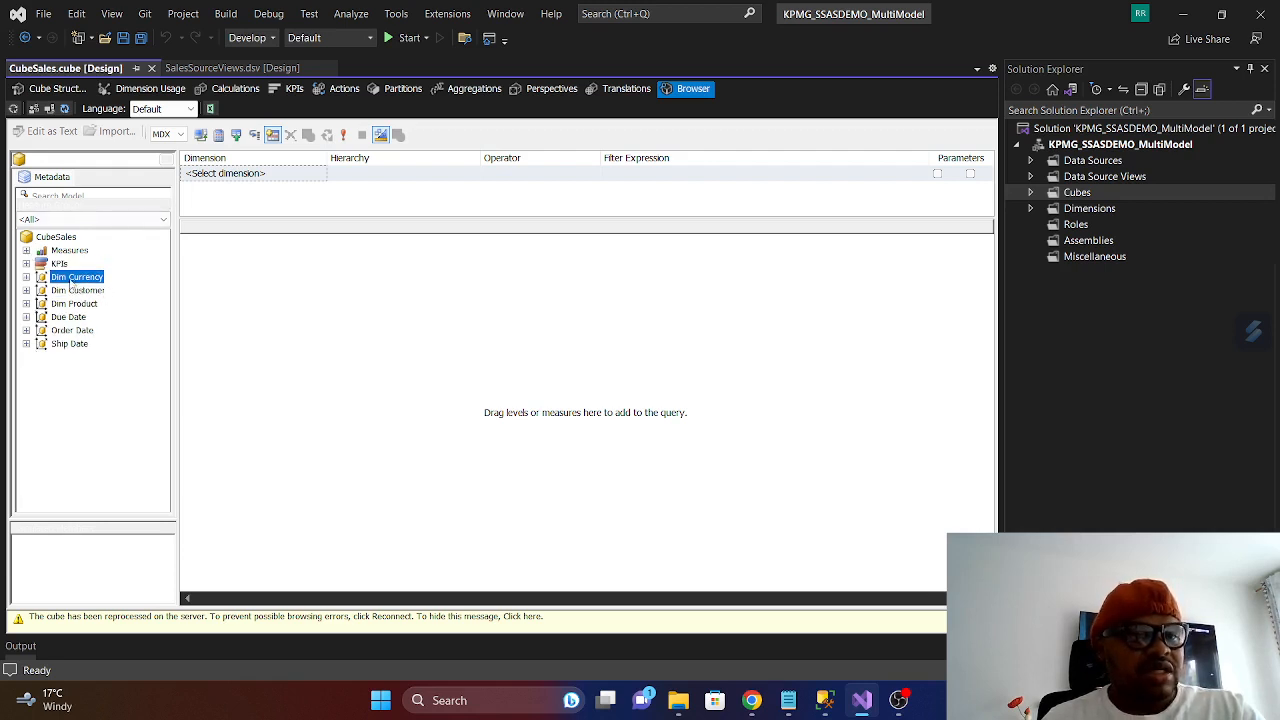
{"action": "left_click", "coordinate": [26, 251]}
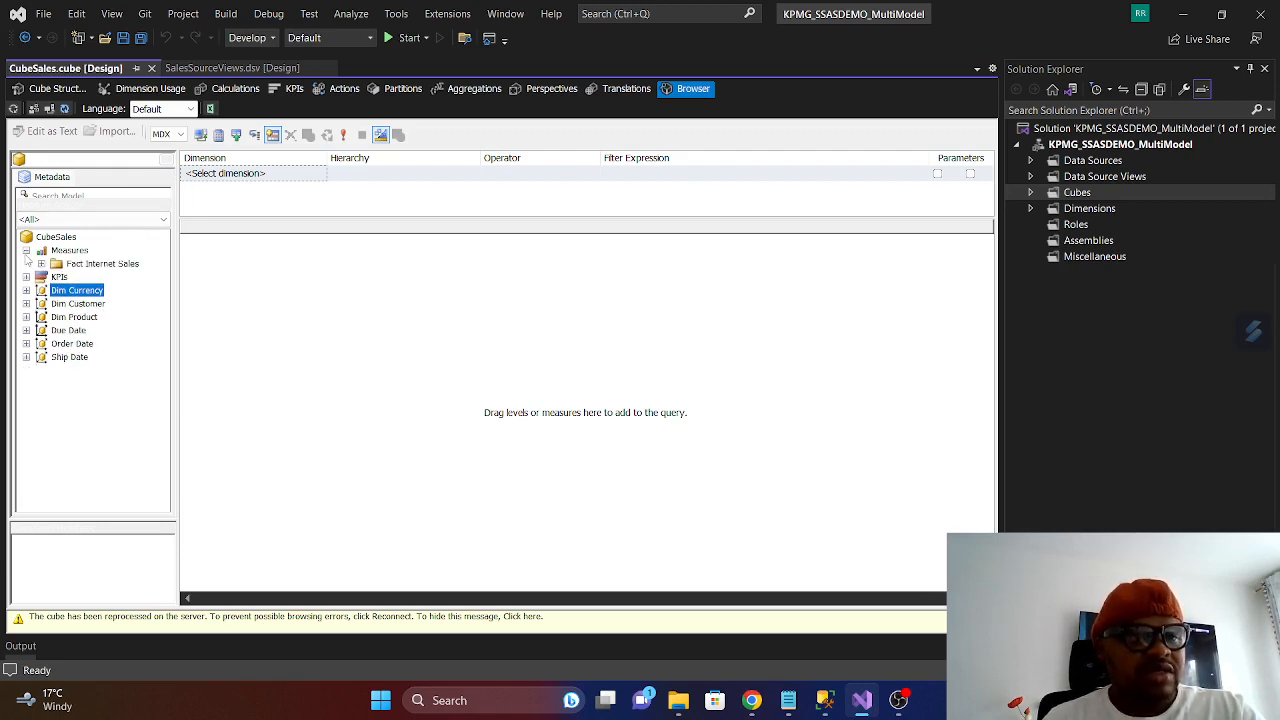
{"action": "left_click", "coordinate": [41, 264]}
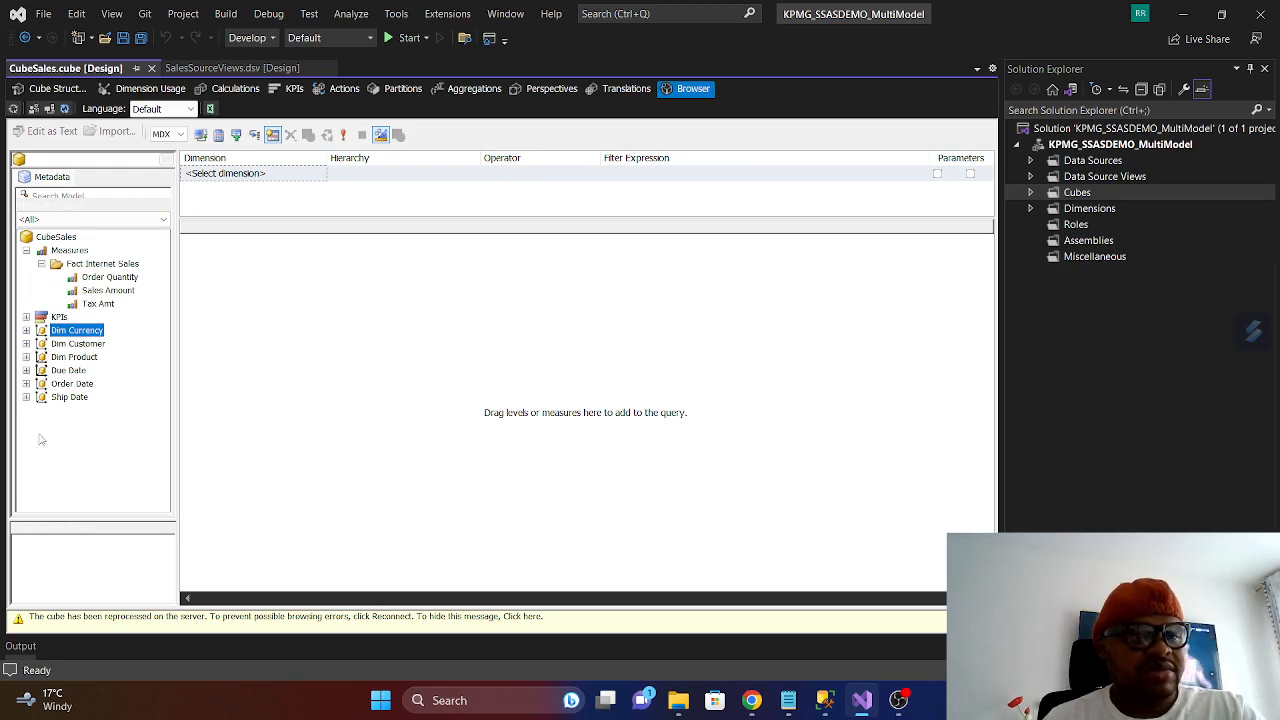
{"action": "left_click", "coordinate": [27, 251]}
- Switch the cube browser from CubeSales back to the limited perspective and expand its Fact Internet Sales measures for comparison
{"action": "left_click", "coordinate": [166, 159]}
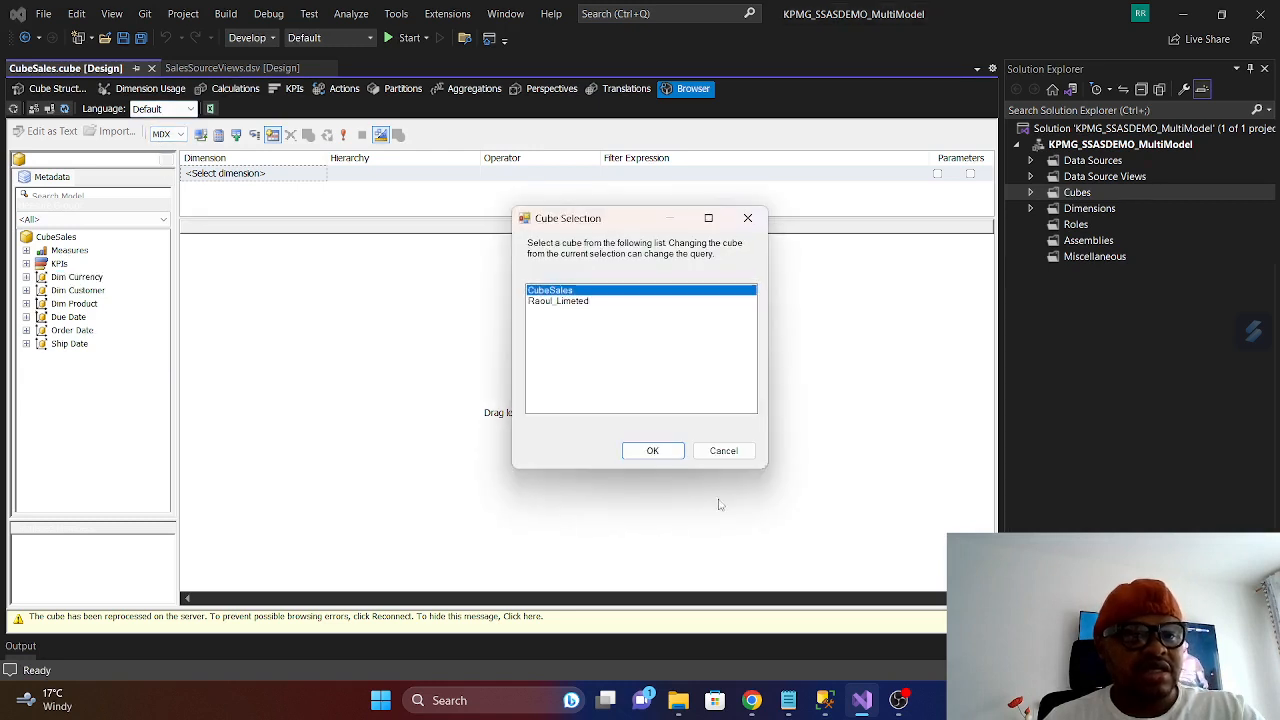
{"action": "left_click", "coordinate": [556, 301]}
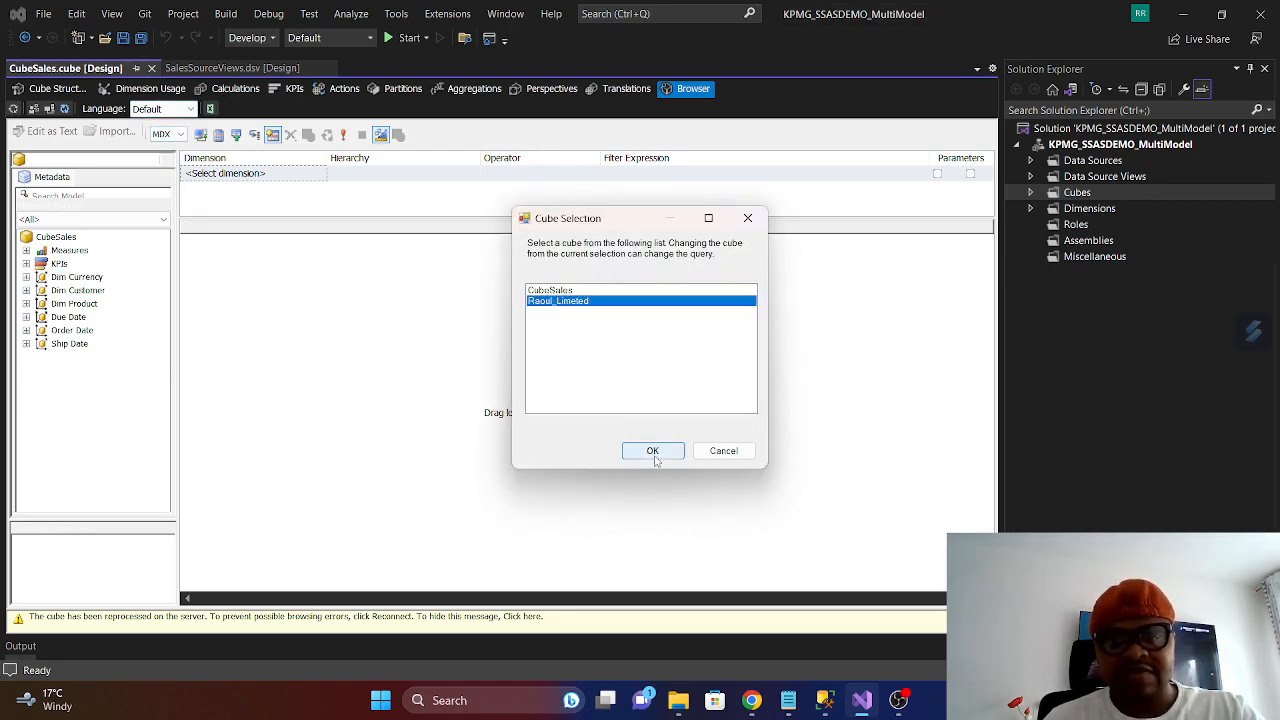
{"action": "left_click", "coordinate": [652, 451]}
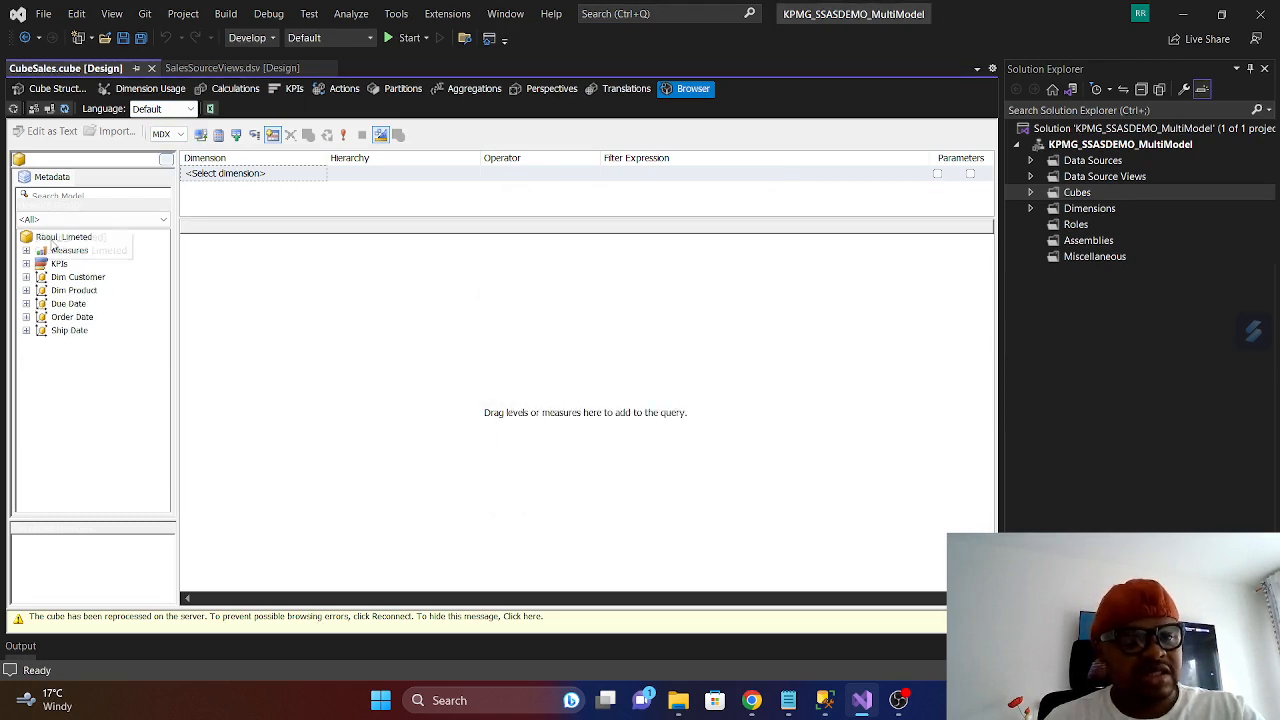
{"action": "left_click", "coordinate": [55, 239]}
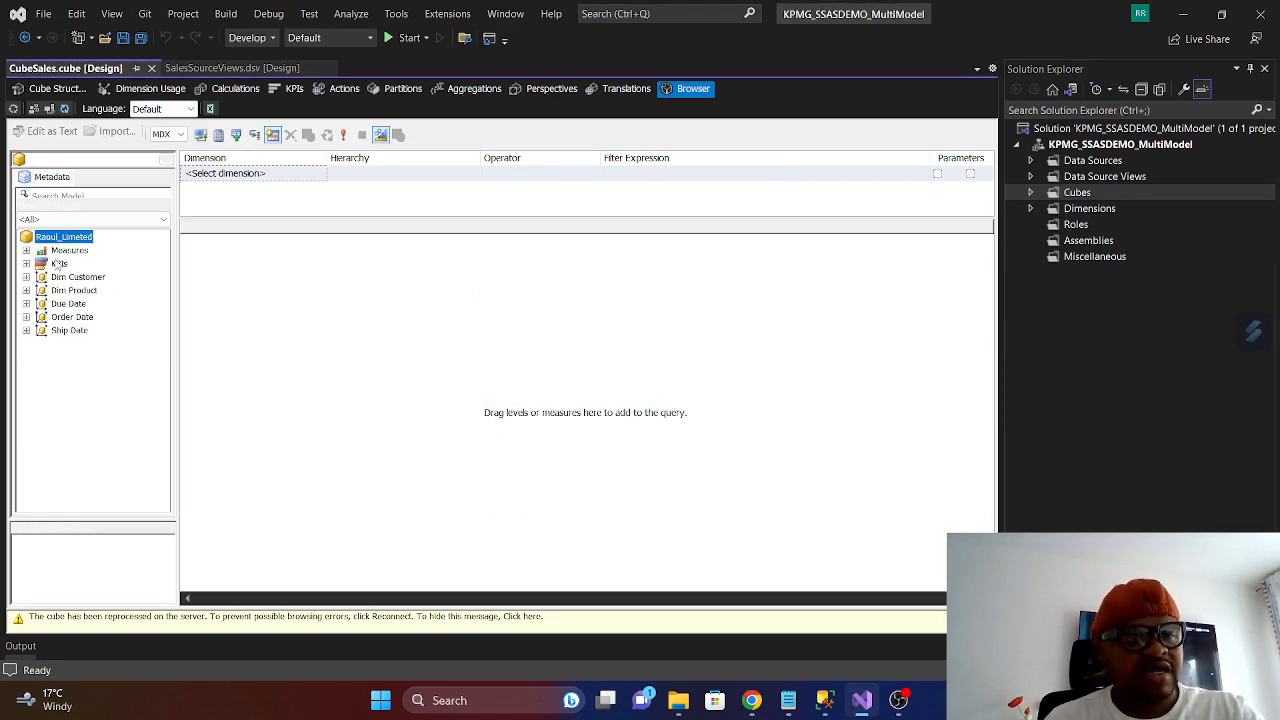
{"action": "left_click", "coordinate": [26, 250]}
{"action": "left_click", "coordinate": [41, 264]}
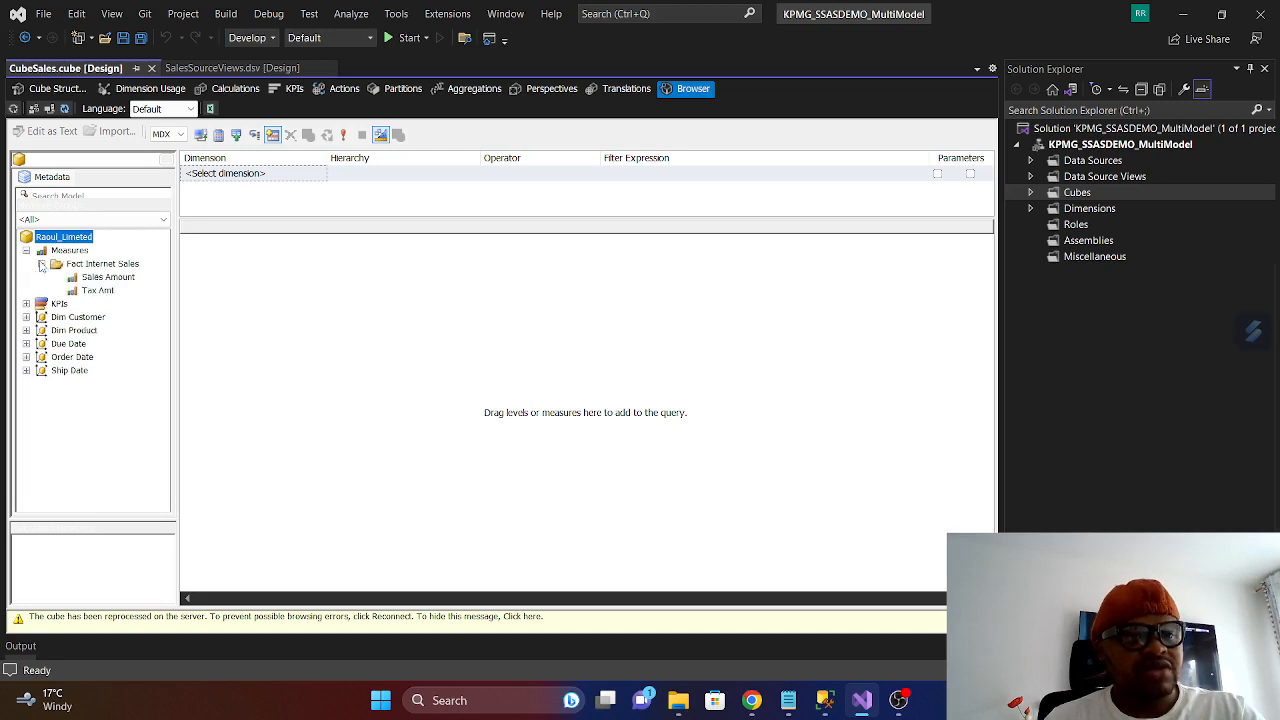